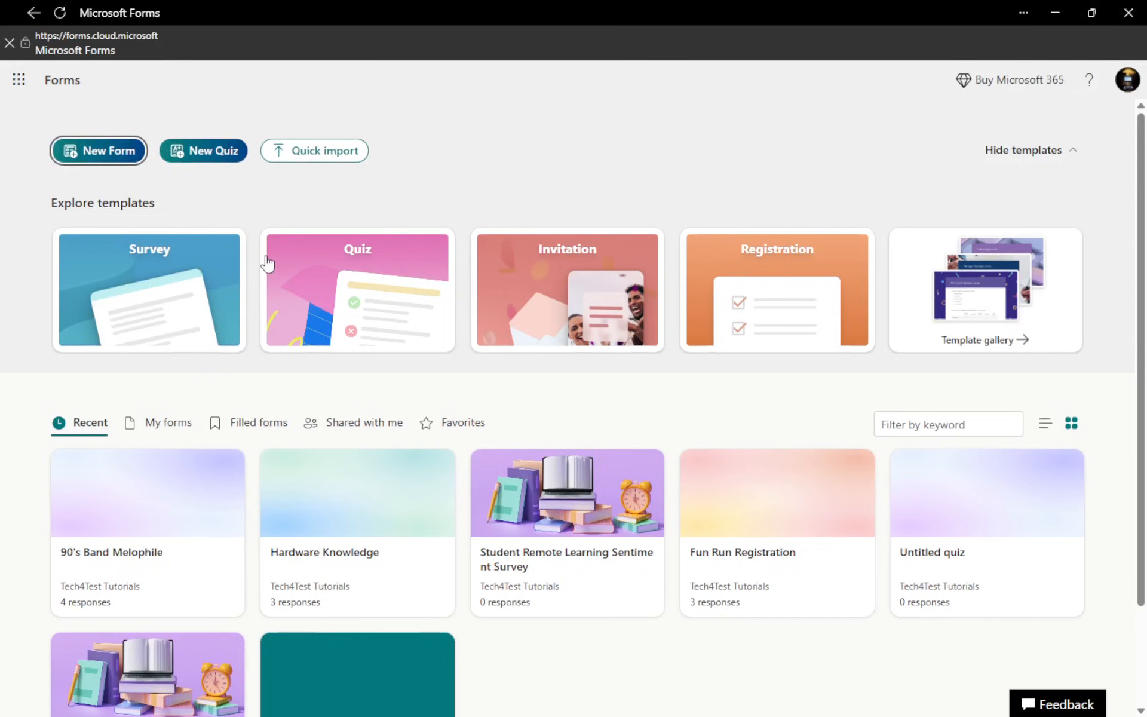
Create a new blank quiz, open its title and description for editing, and show the available question types
click(185, 157)
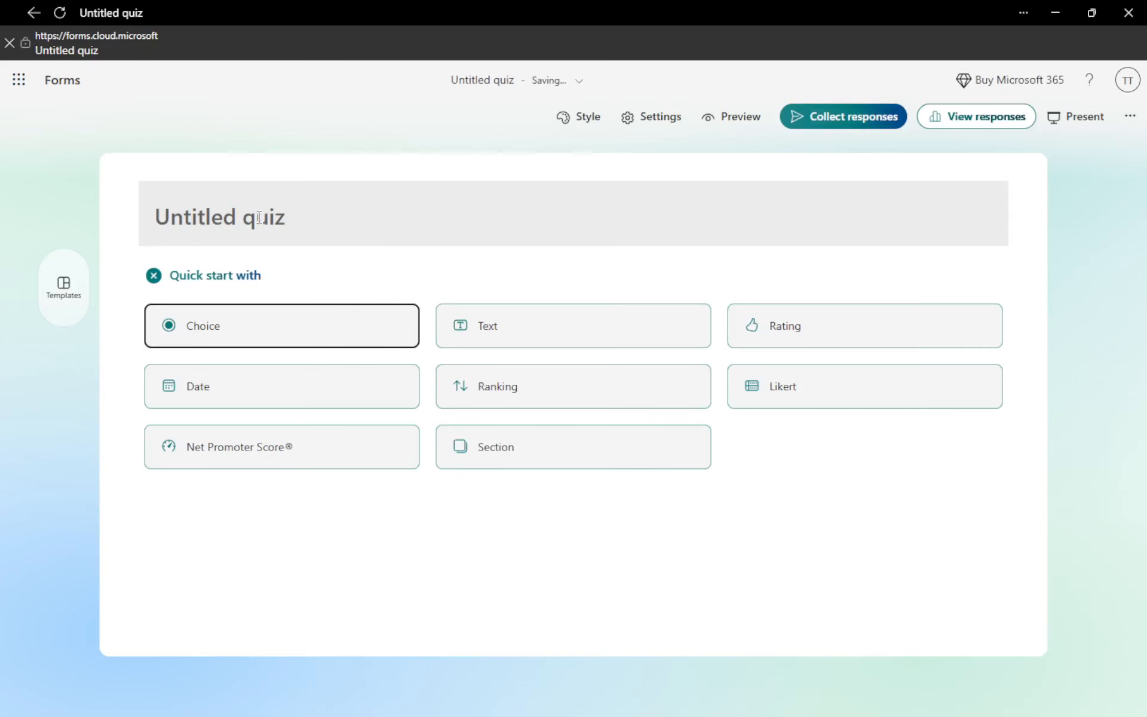
click(259, 218)
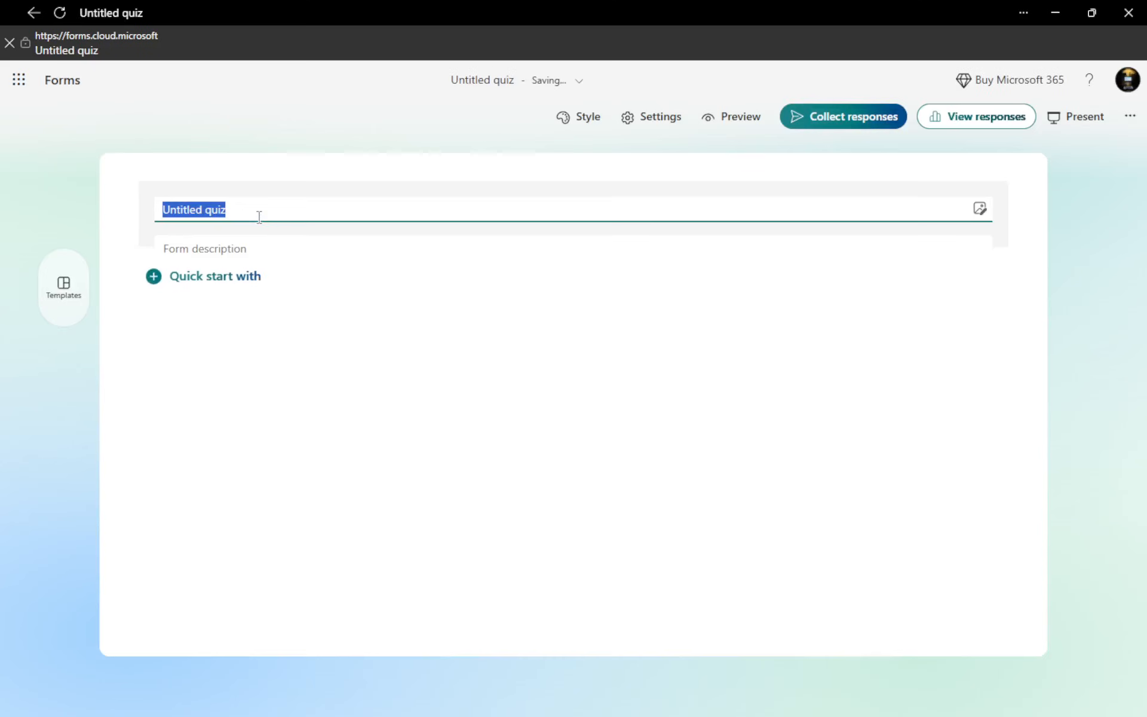
click(218, 249)
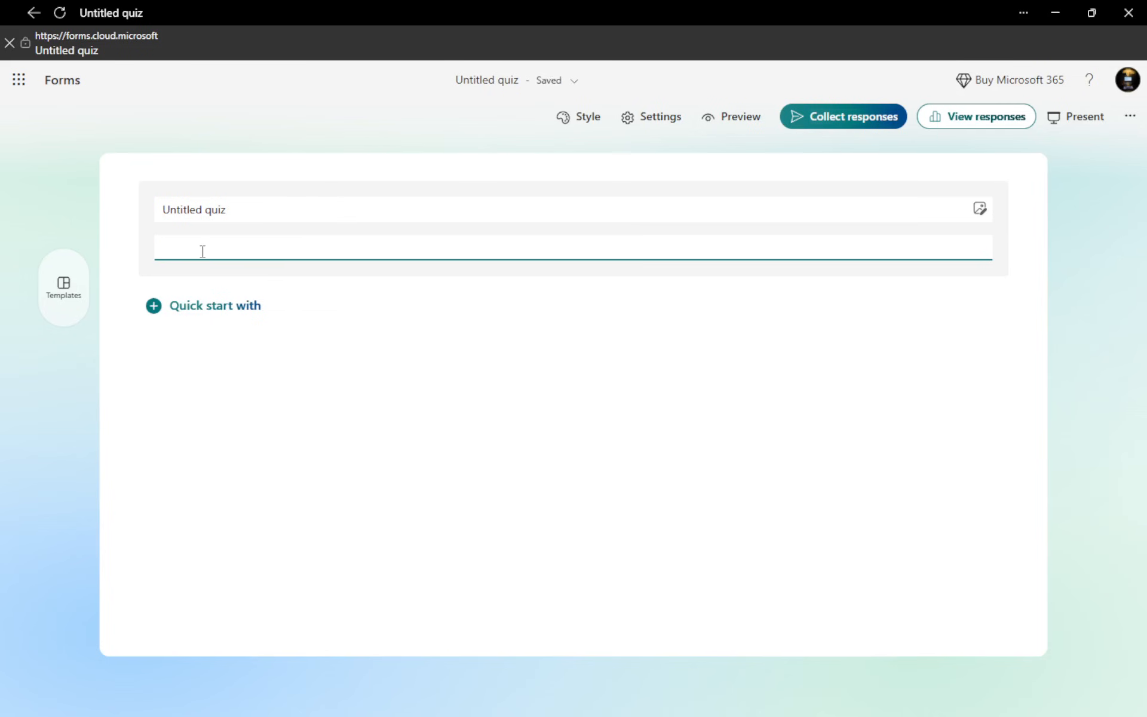
click(193, 312)
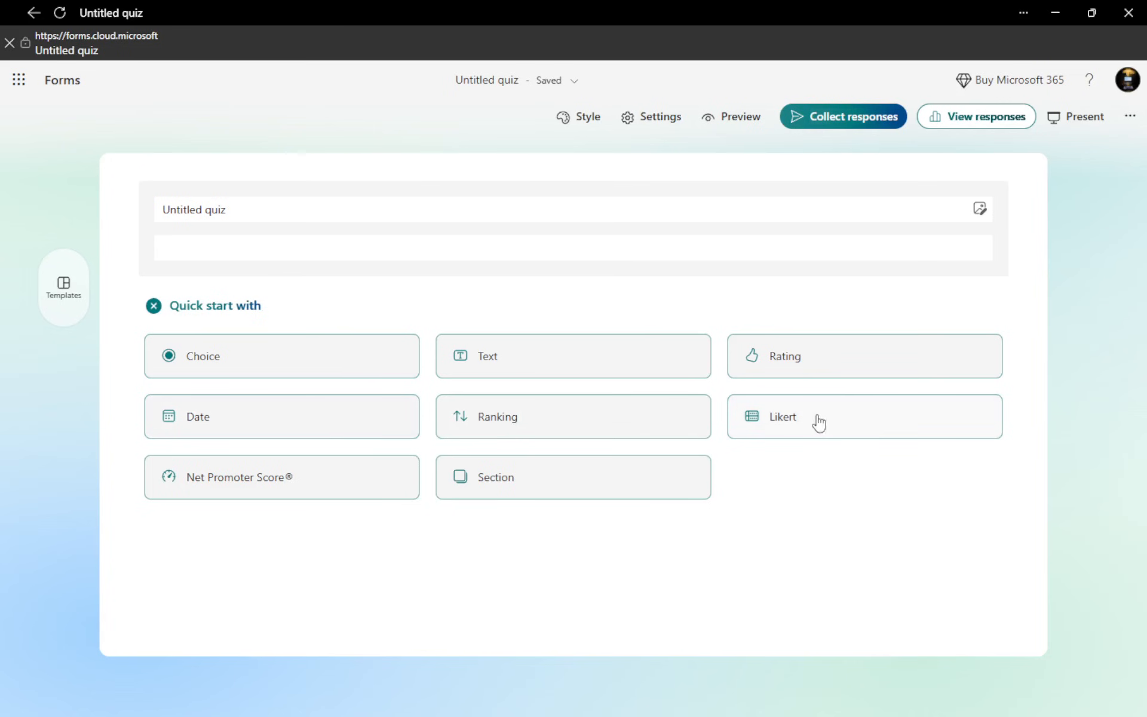
mouse_move(817, 426)
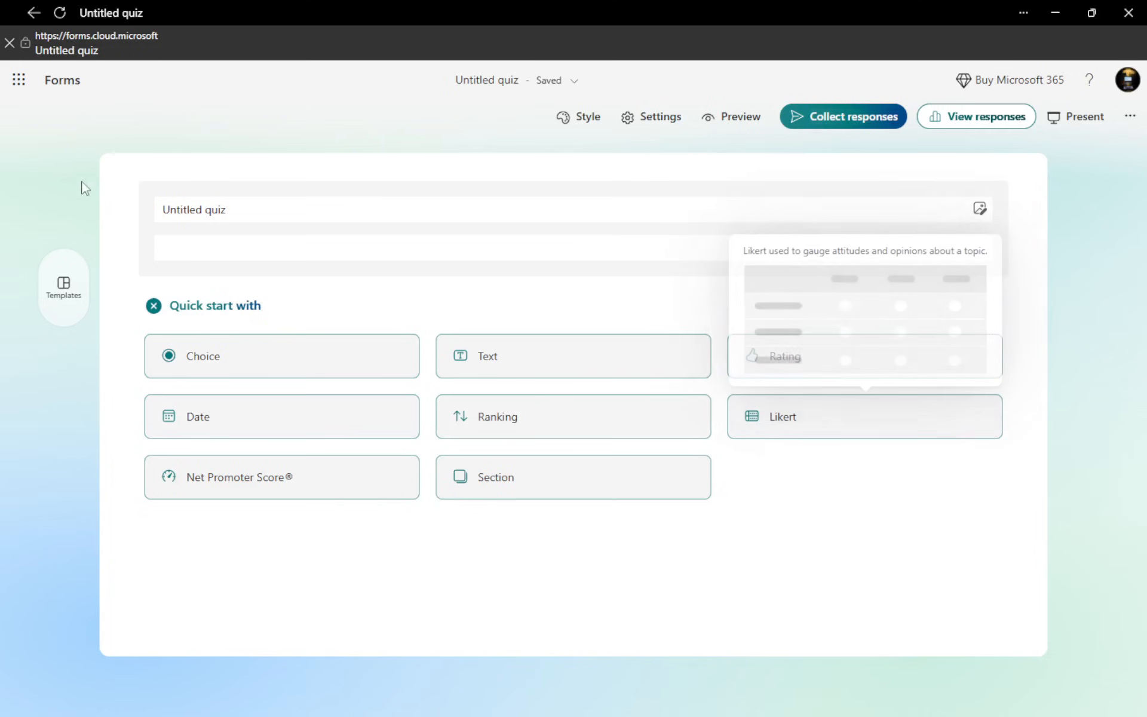
Return to the Forms home page and open the existing 90's Band Melophile quiz
click(59, 83)
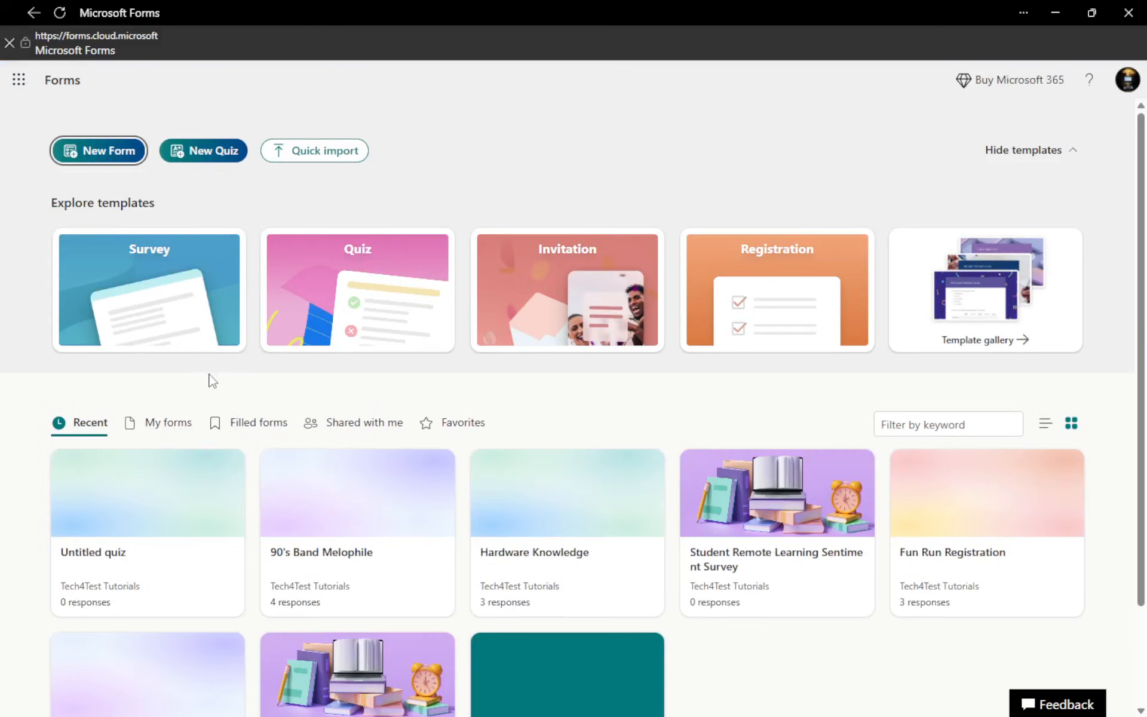
scroll(210, 382, down, 1)
scroll(210, 387, down, 1)
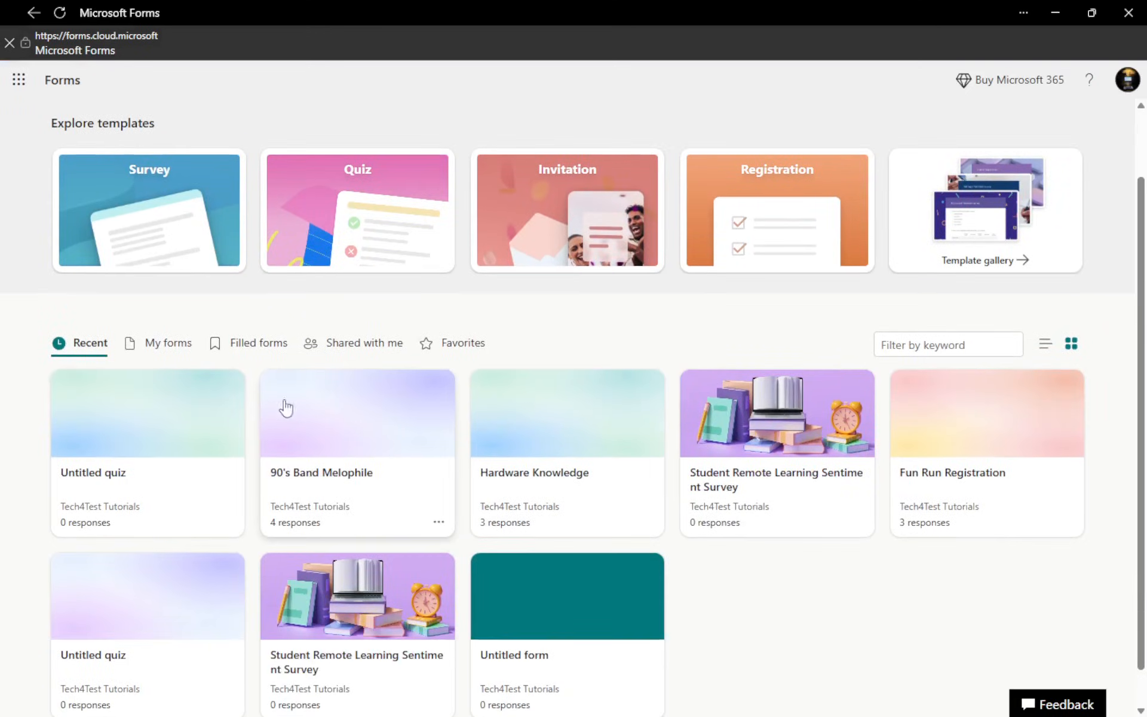
click(375, 405)
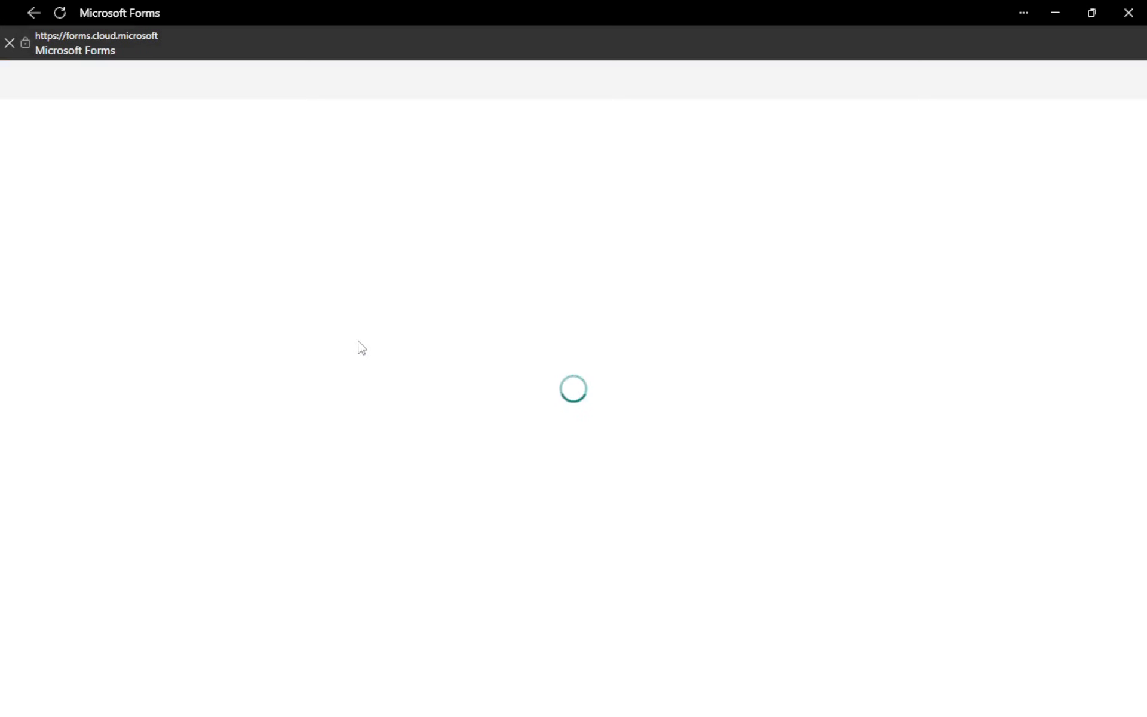
Mark Dave Grohl as the correct answer to question 1 about the NIRVANA drummer
scroll(349, 333, down, 3)
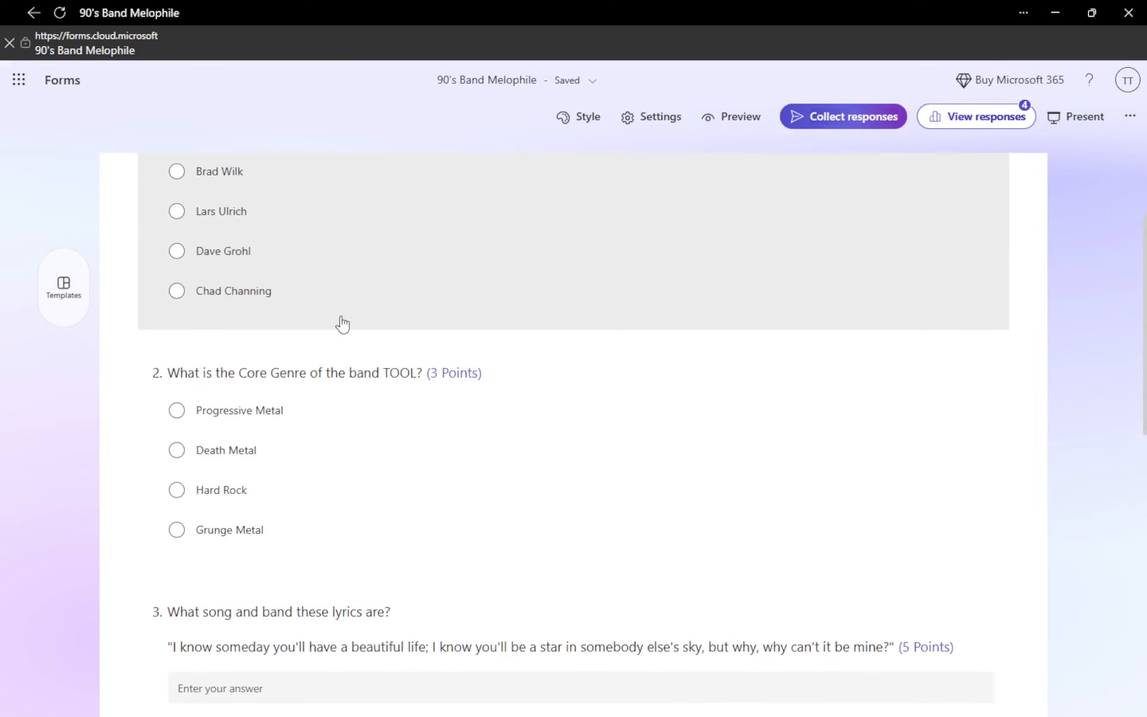
scroll(343, 324, up, 1)
click(415, 312)
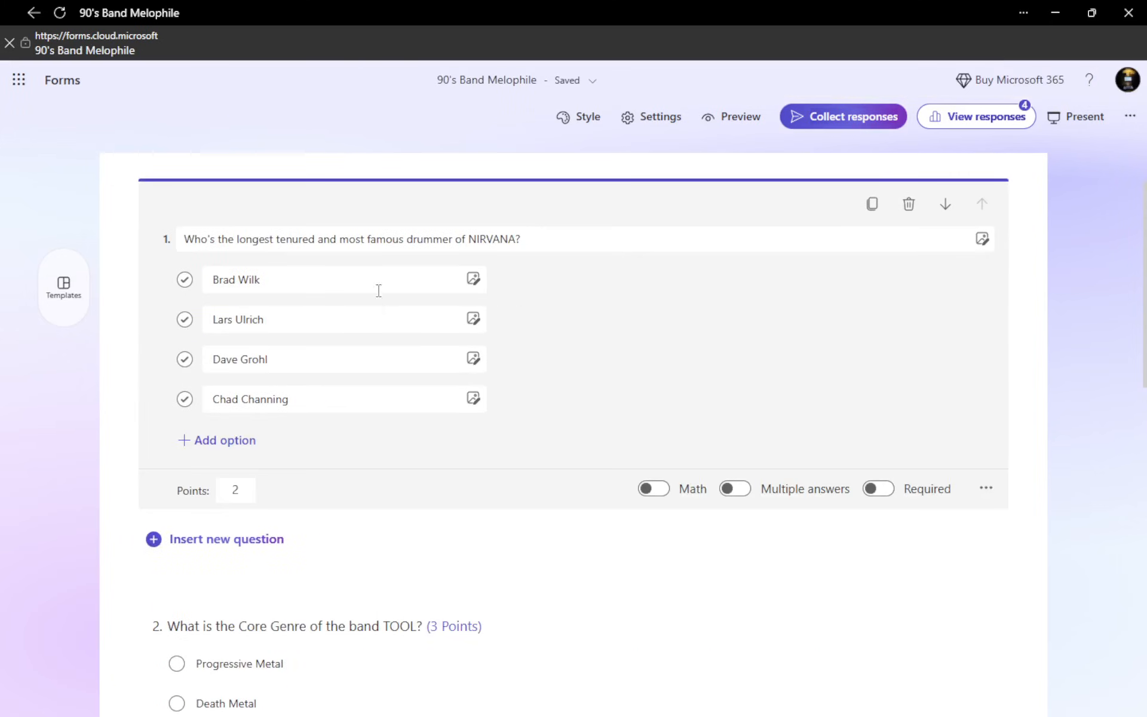
click(185, 359)
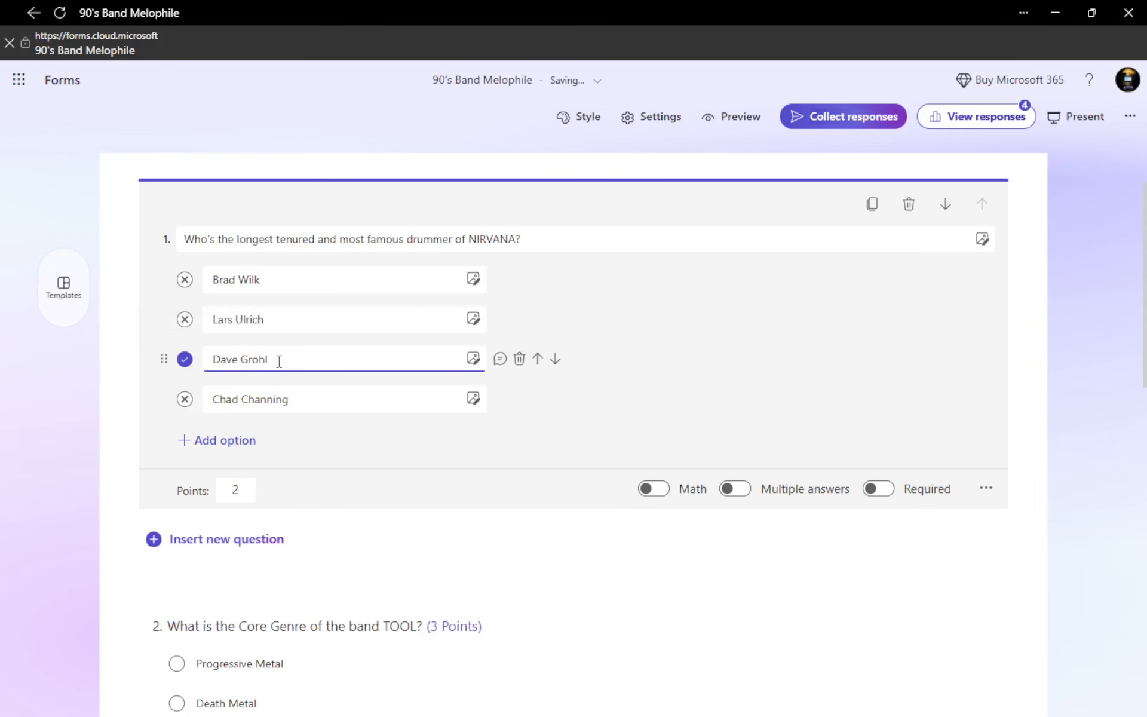
Allow multiple answers for question 4 about the band members of RADIOHEAD
scroll(279, 362, down, 5)
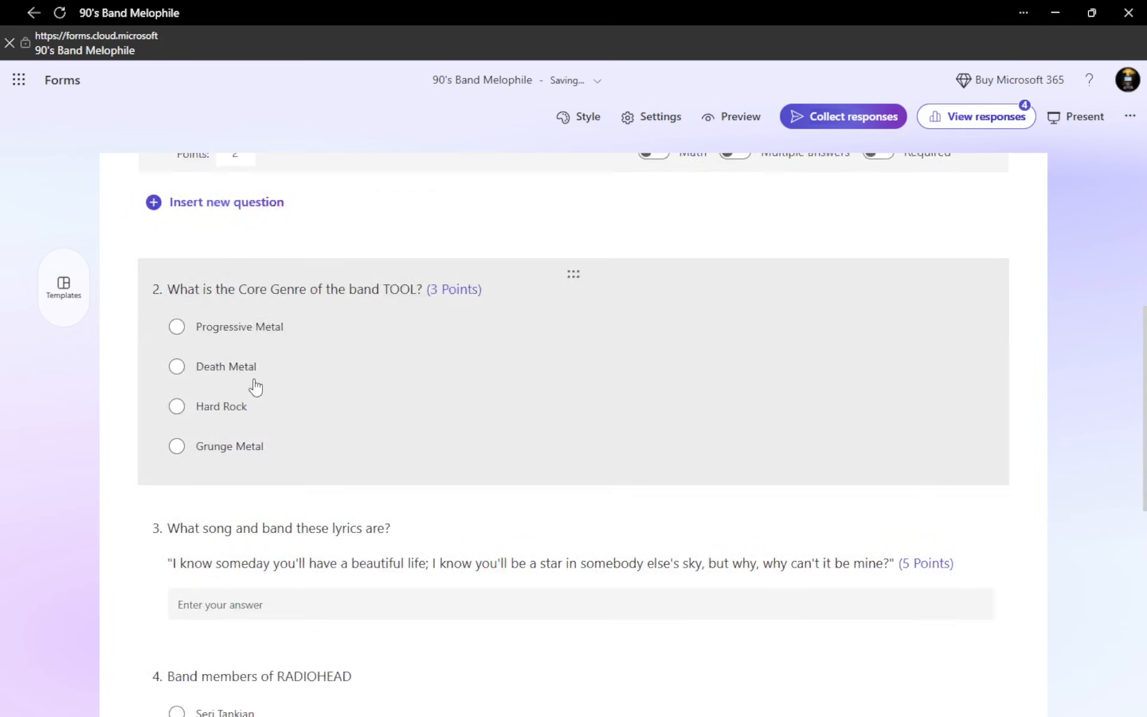
scroll(256, 388, down, 6)
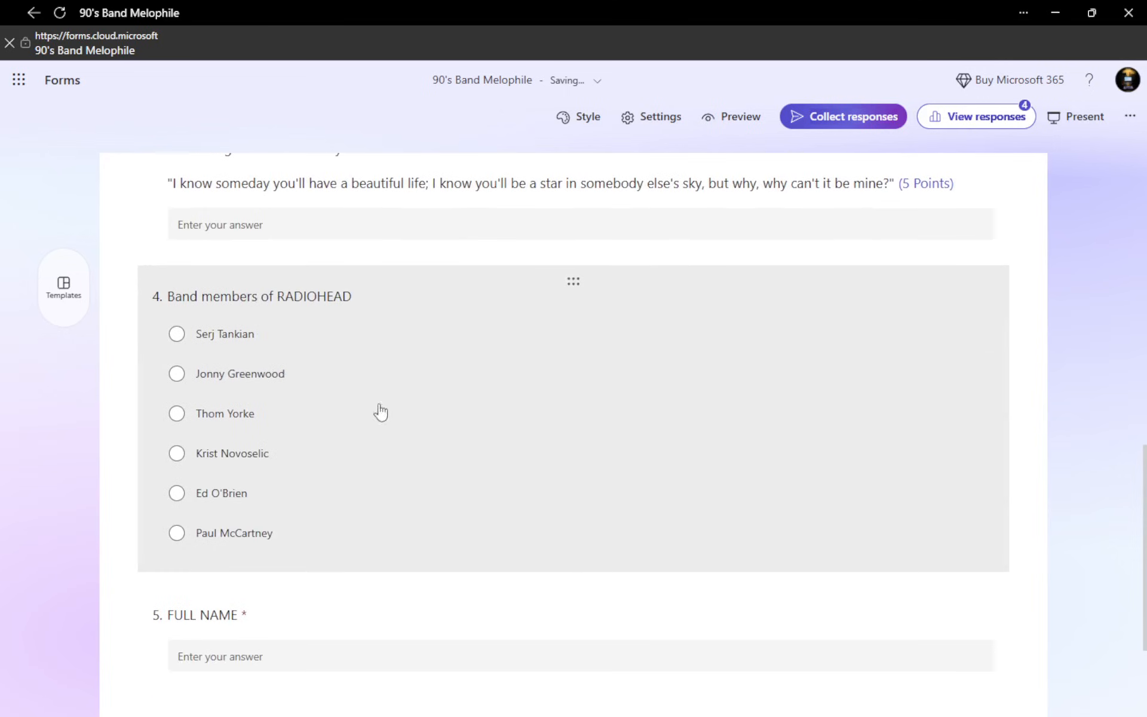
click(397, 415)
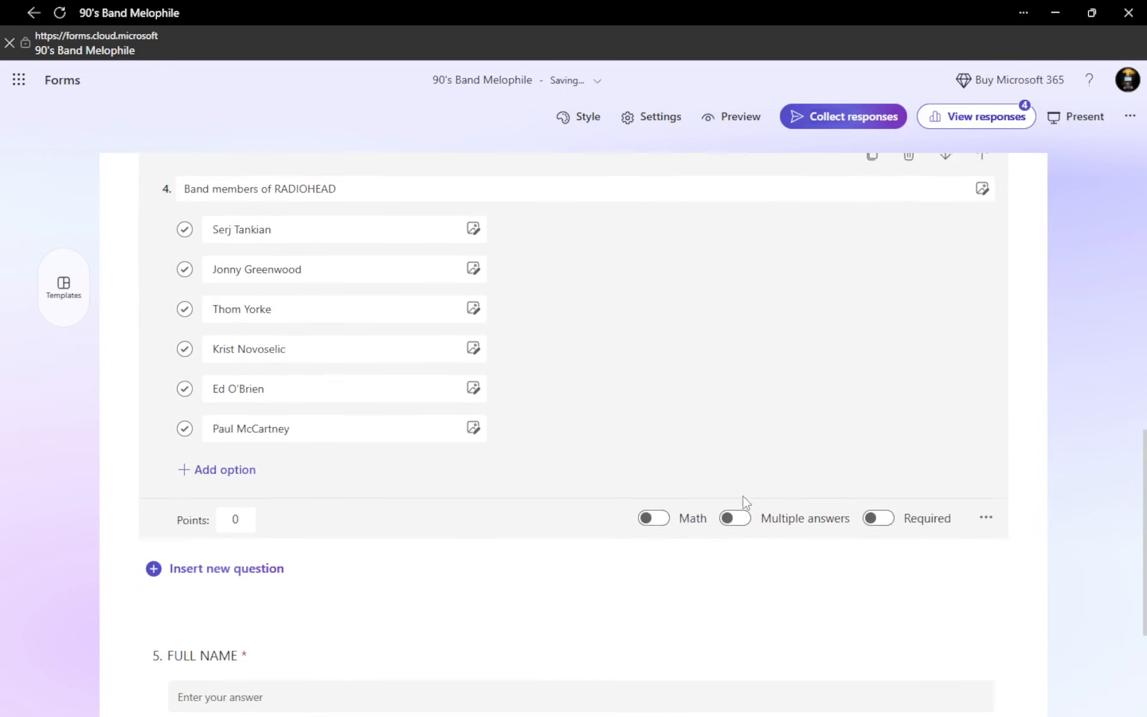
click(737, 501)
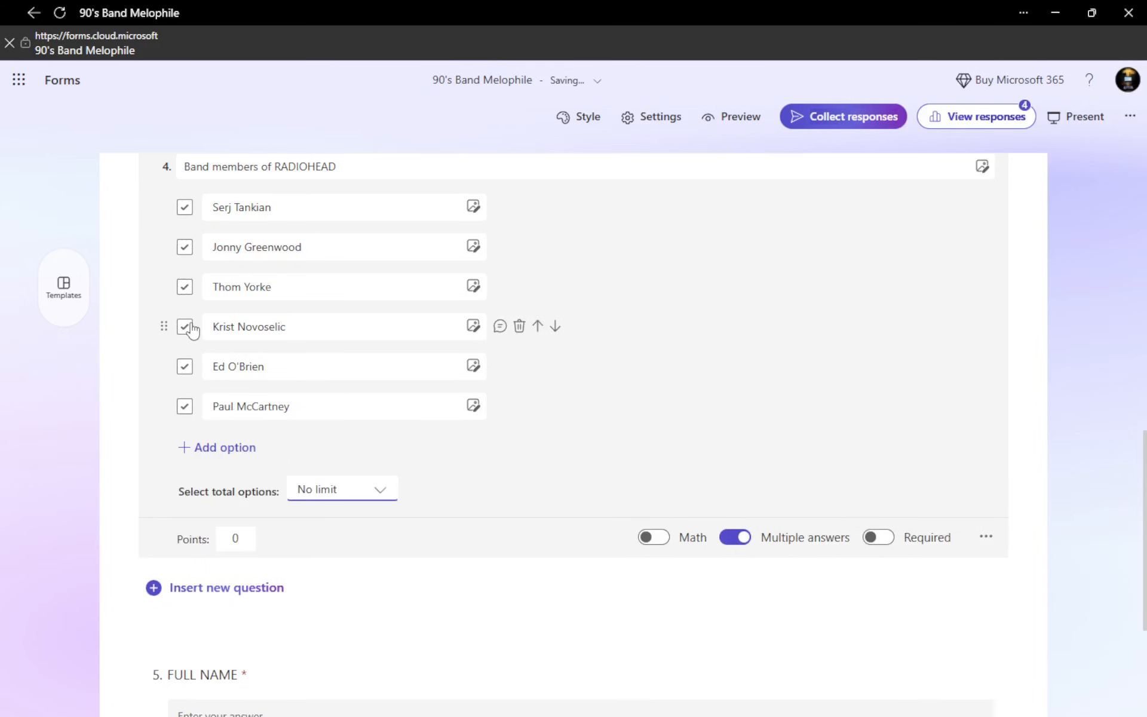
Mark Thom Yorke, Ed O'Brien and Jonny Greenwood as correct answers to question 4 and set its points to 8
click(185, 289)
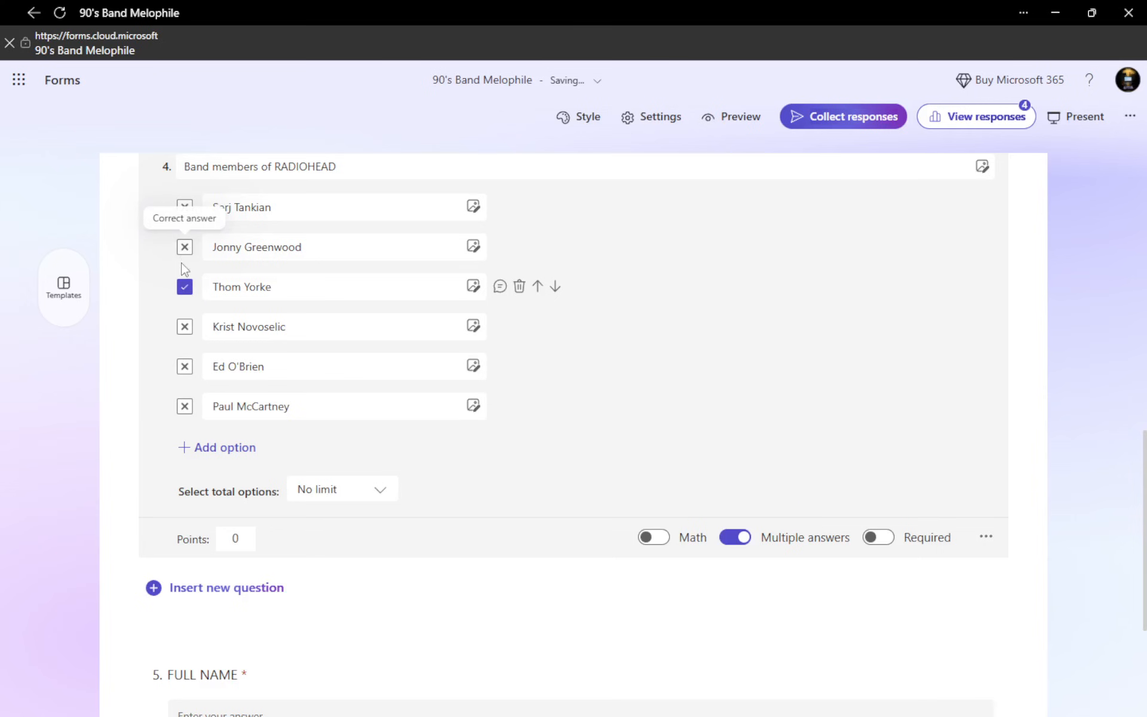
click(185, 367)
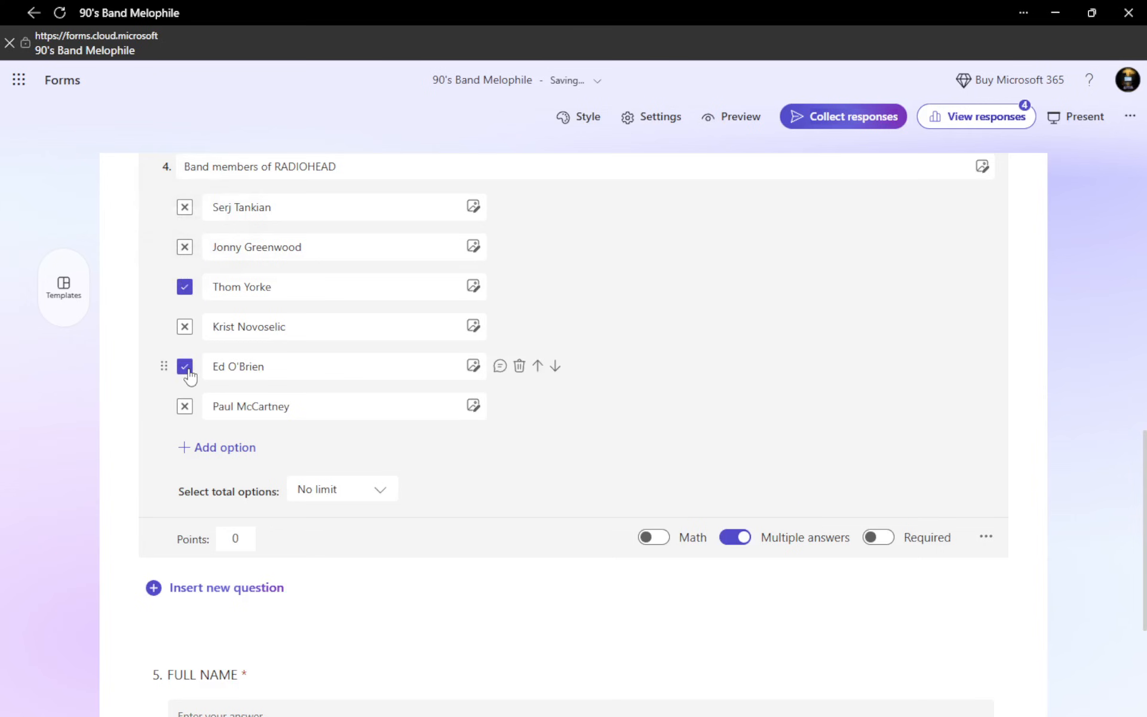
click(185, 250)
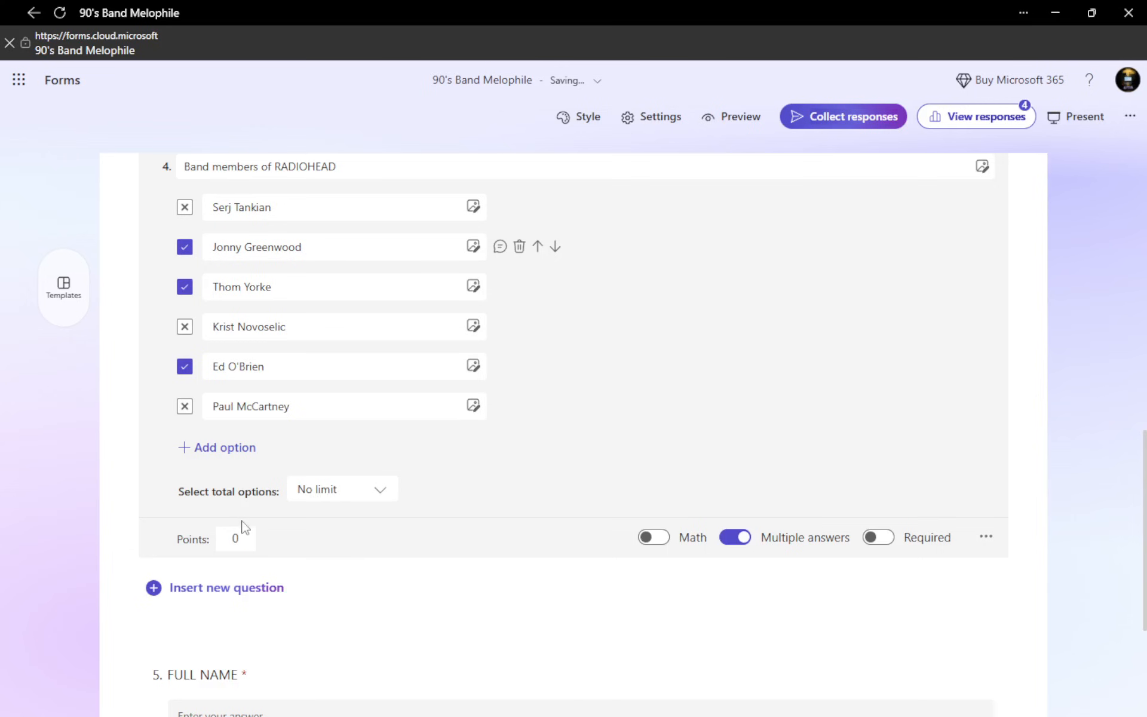
click(222, 542)
scroll(465, 460, down, 3)
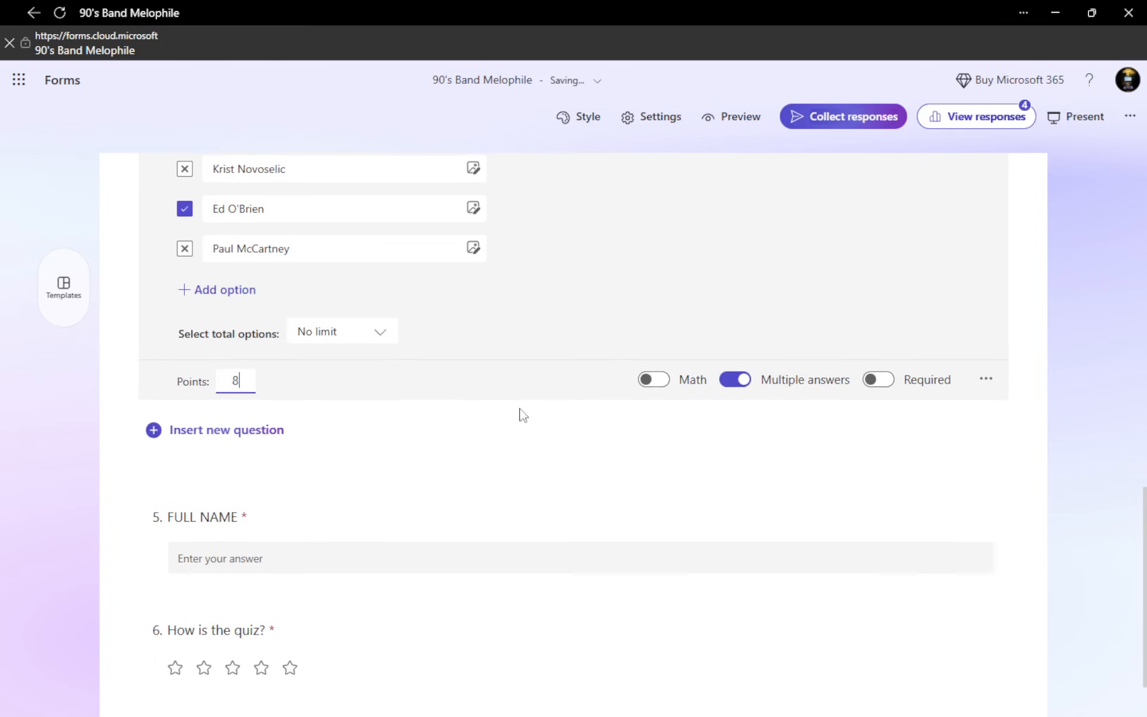
Open the quiz settings and review the quiz options and the options for responses
scroll(519, 412, up, 6)
click(661, 118)
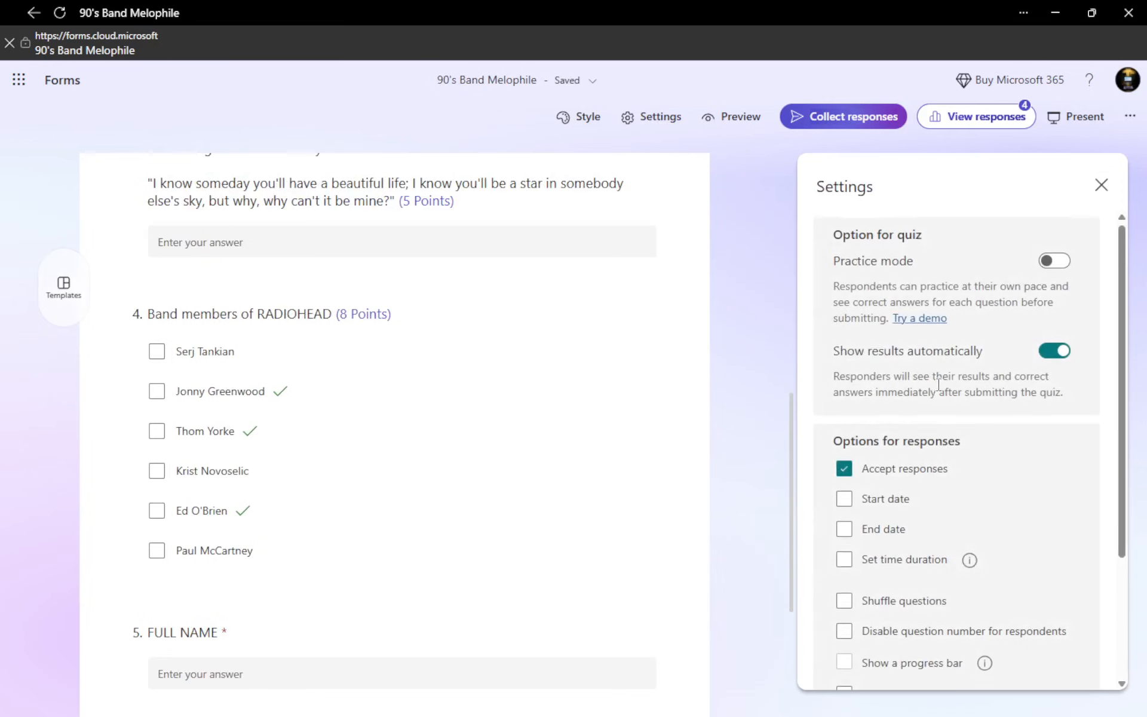
scroll(950, 389, down, 3)
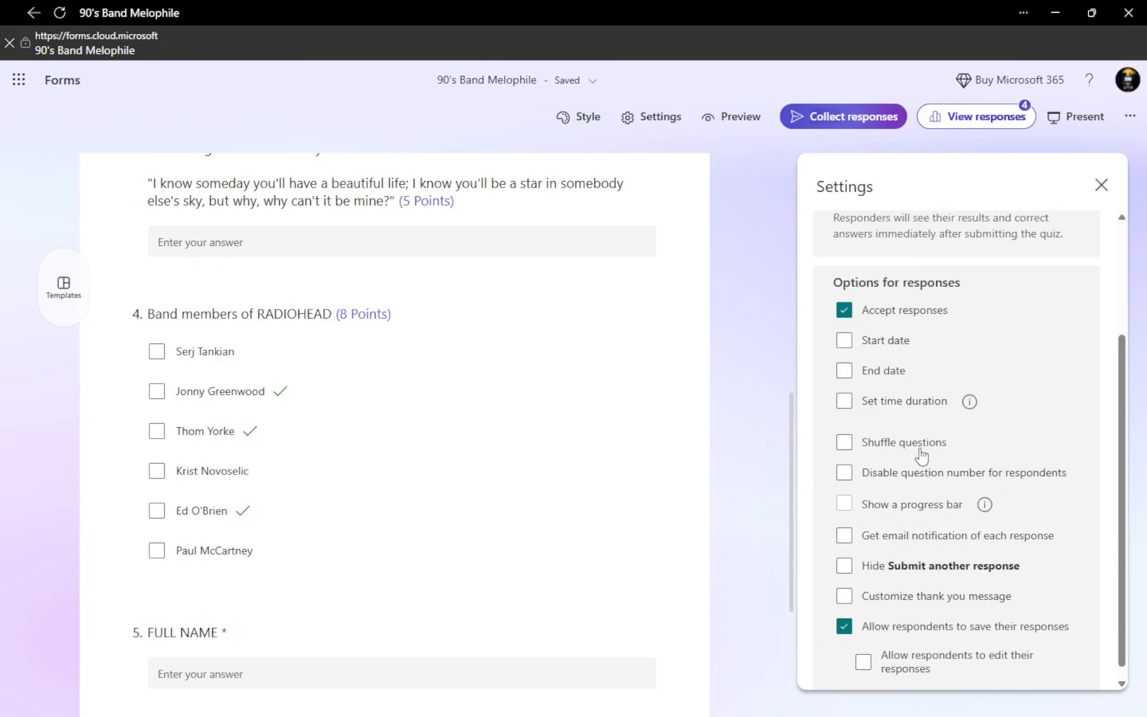
scroll(920, 454, up, 3)
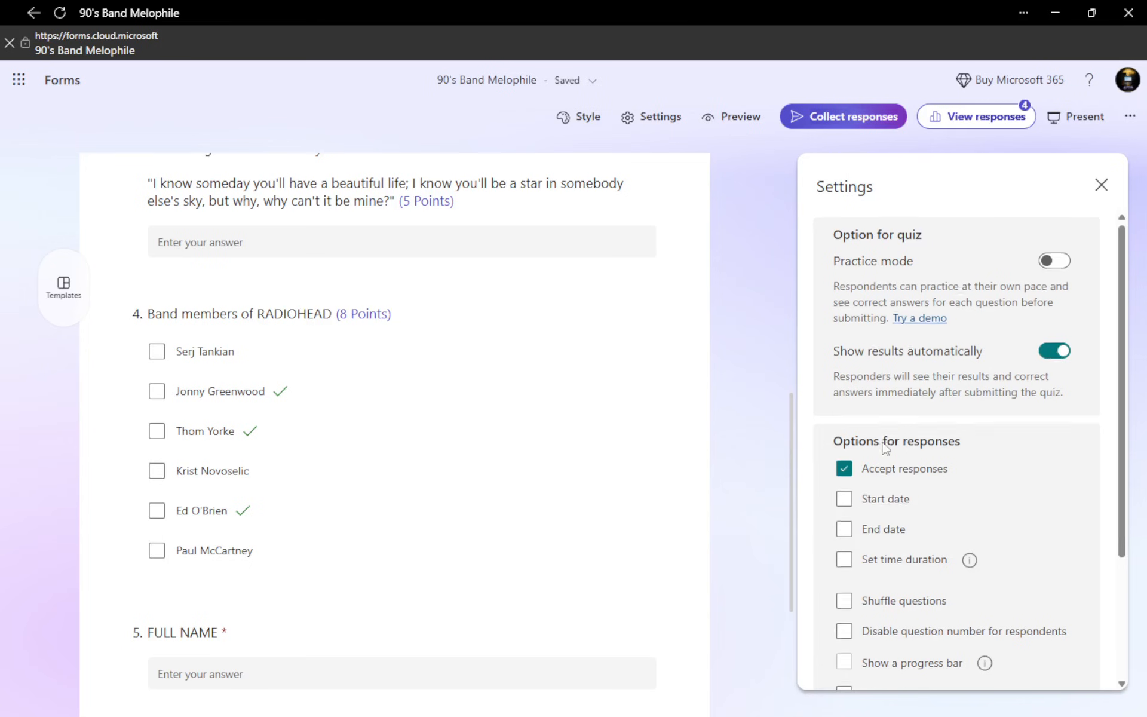
Try enabling a start date and an end date for responses, turn both off again, and close the settings
scroll(876, 442, down, 3)
click(845, 342)
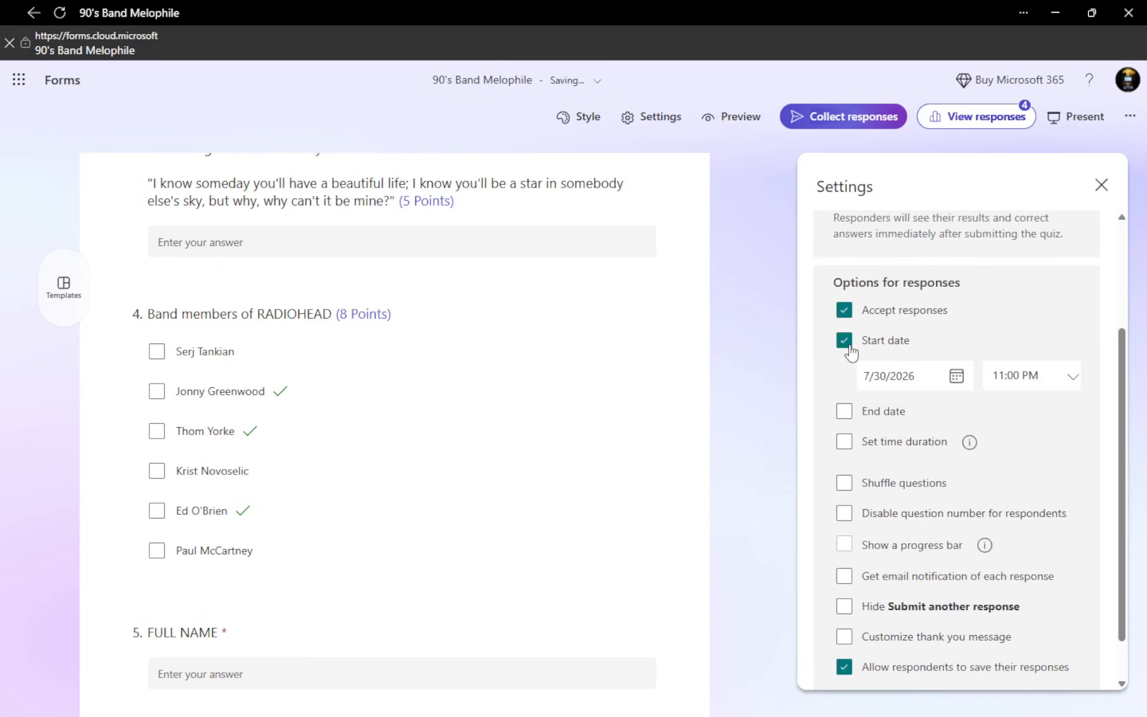
click(850, 414)
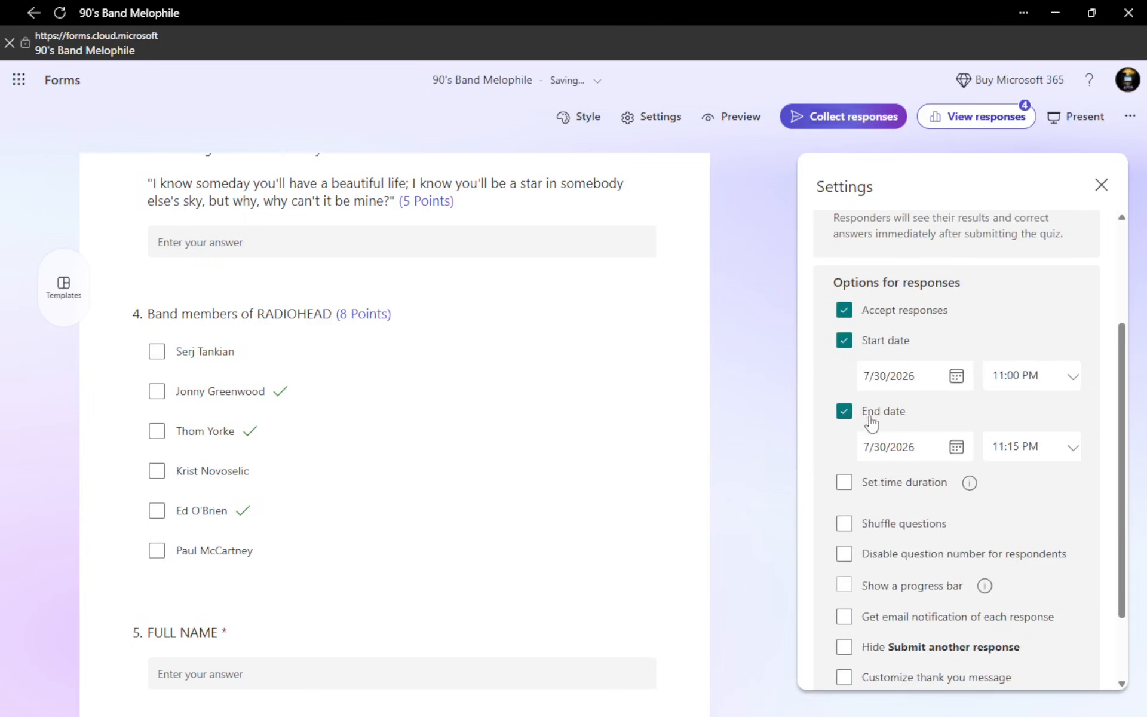
click(846, 414)
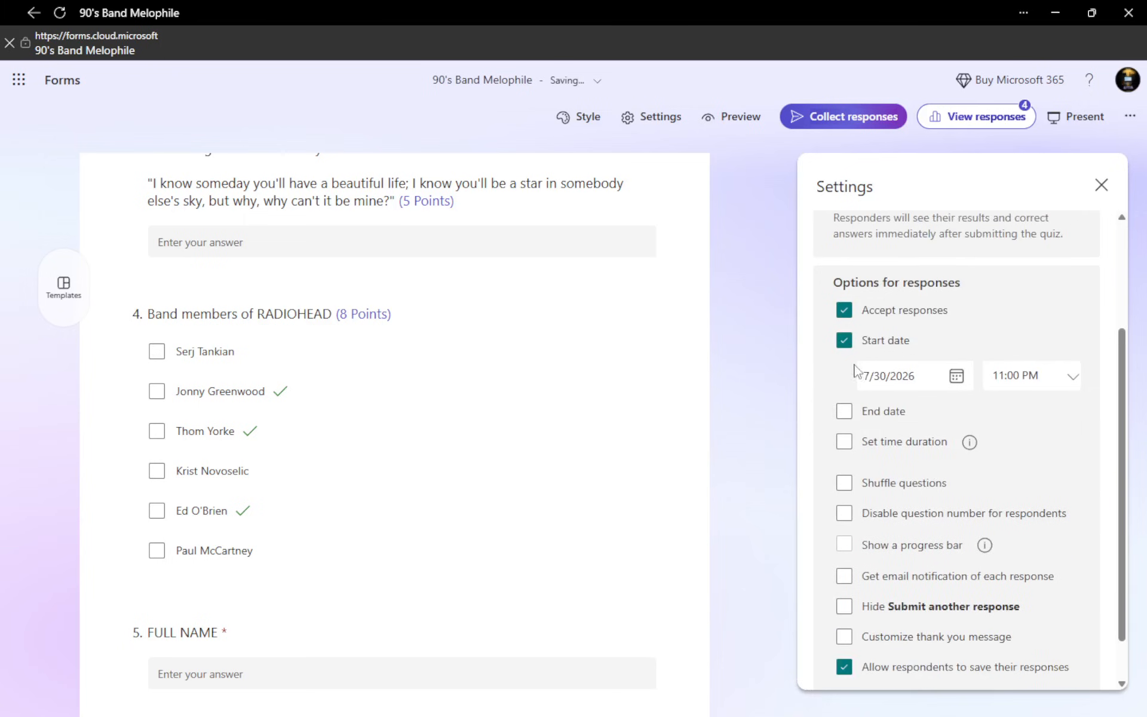
click(847, 343)
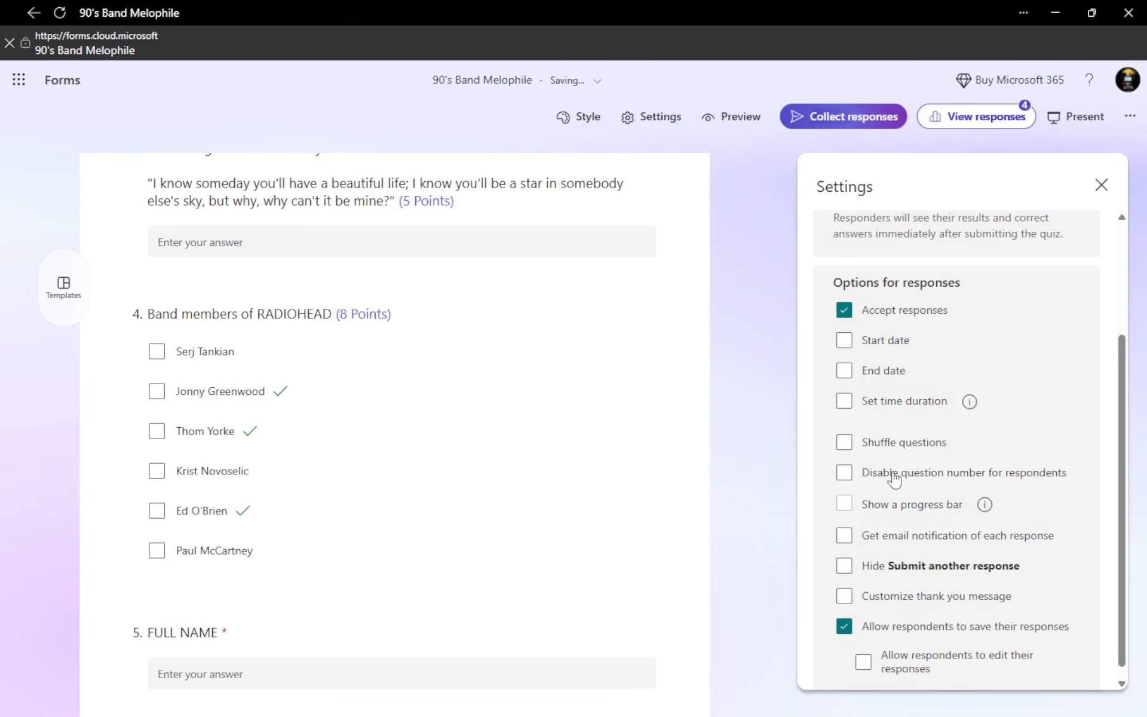
click(1100, 184)
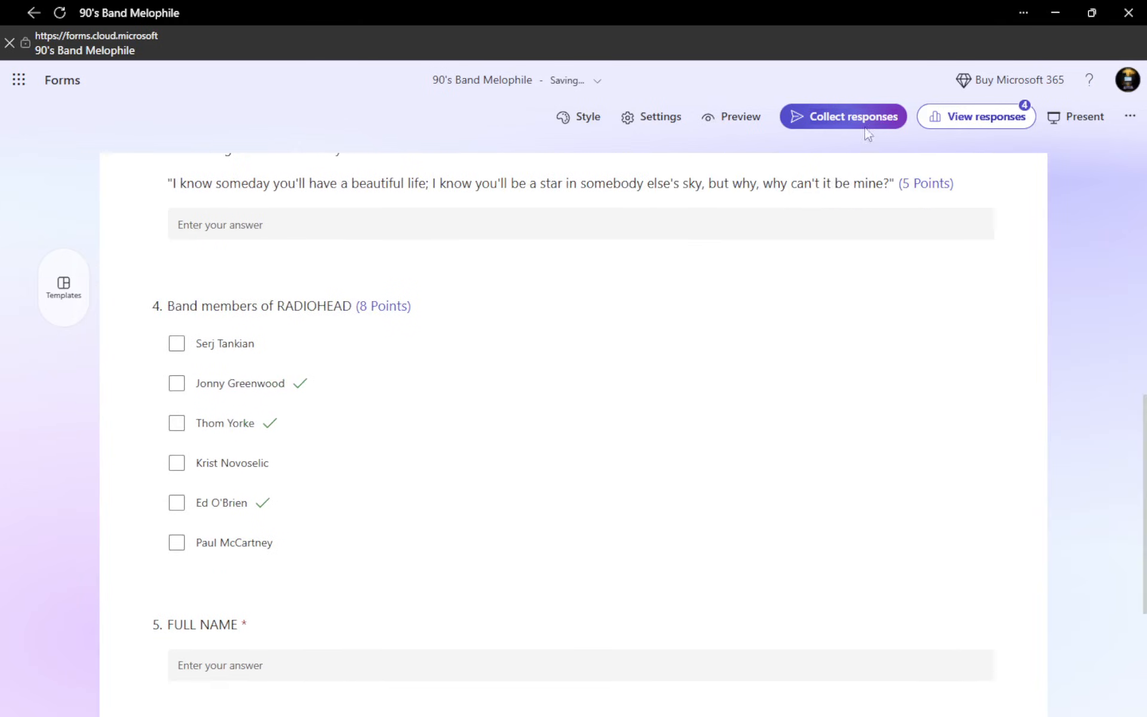
Preview the quiz as respondents see it on a computer and return to the editor
click(737, 126)
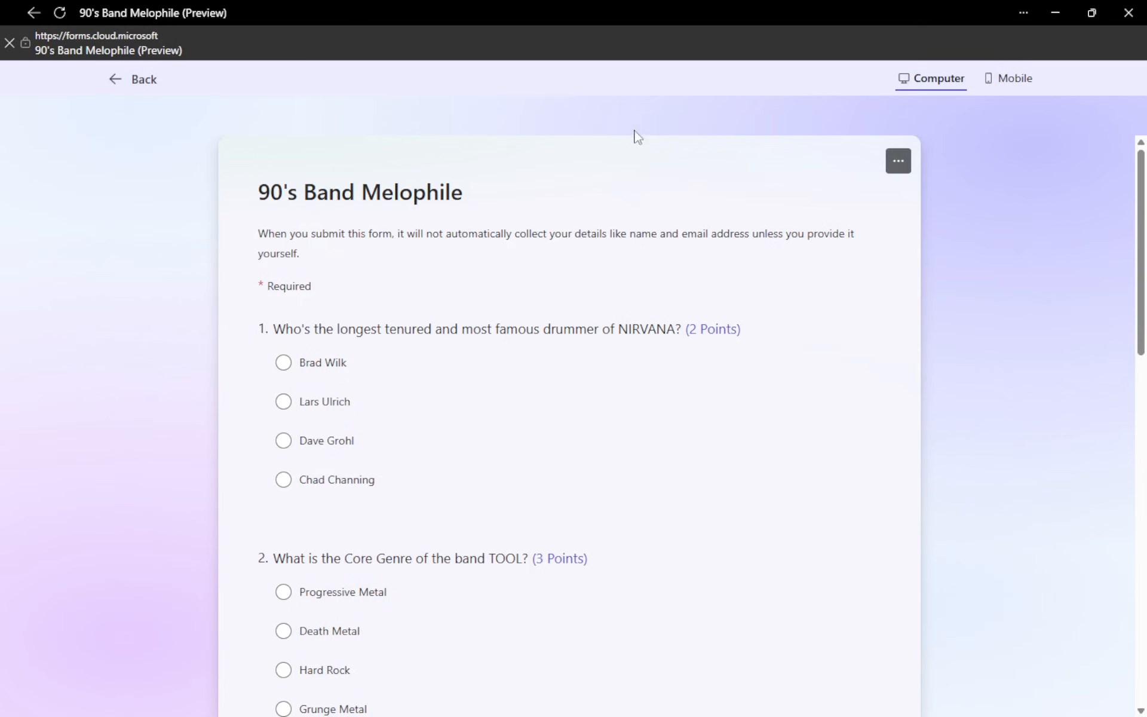
scroll(351, 376, down, 2)
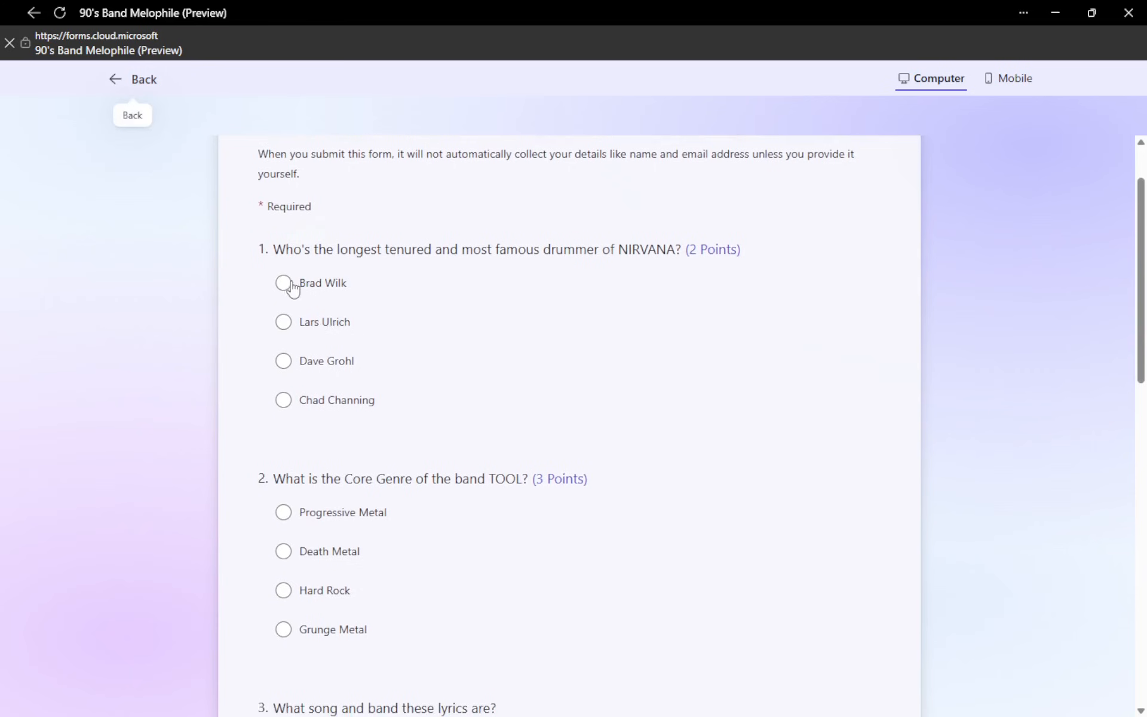
scroll(658, 287, up, 2)
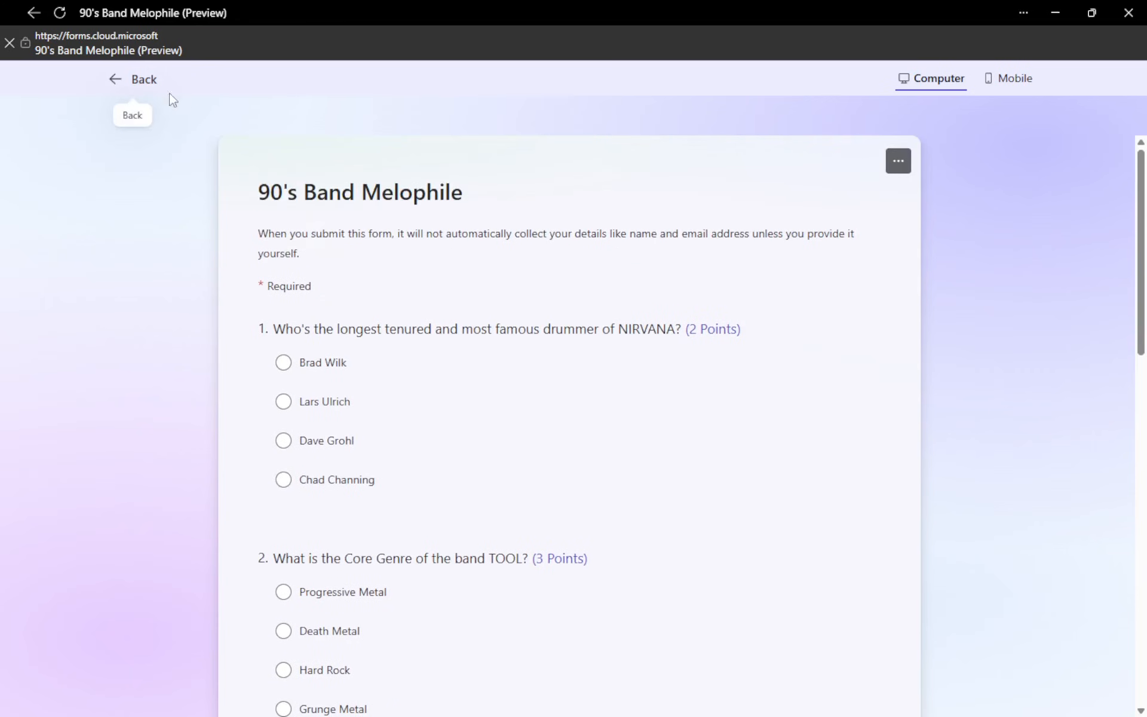
click(142, 81)
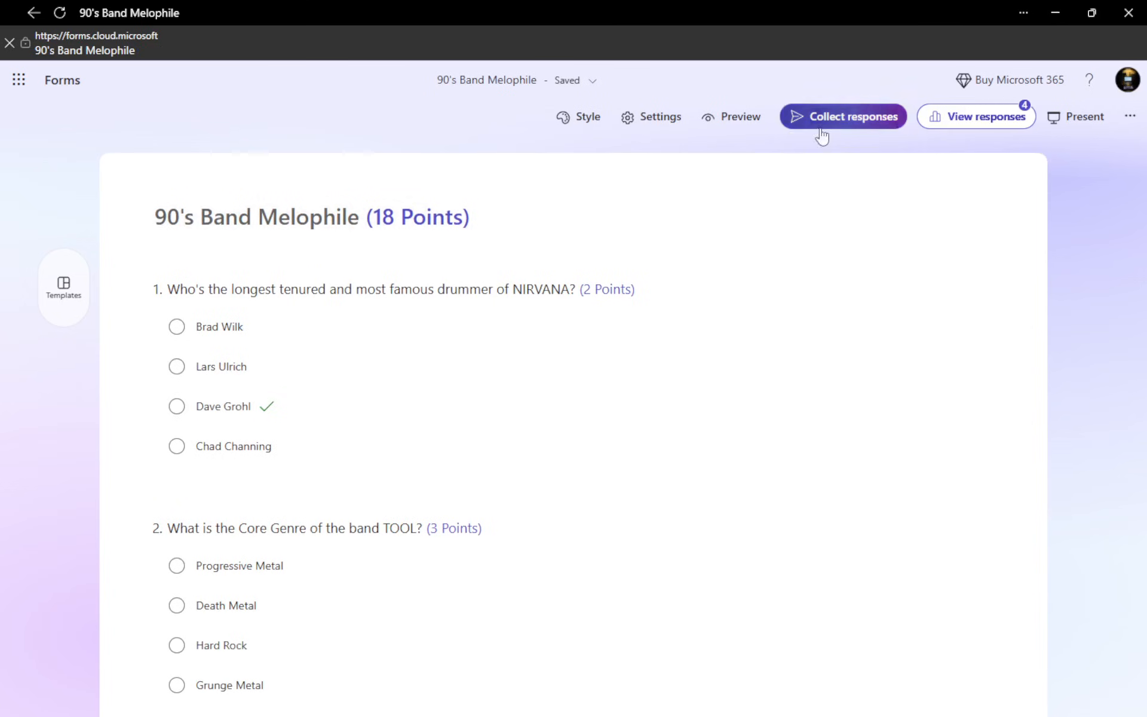
Review the quiz questions and open the options for sending the quiz and collecting responses
scroll(514, 365, down, 5)
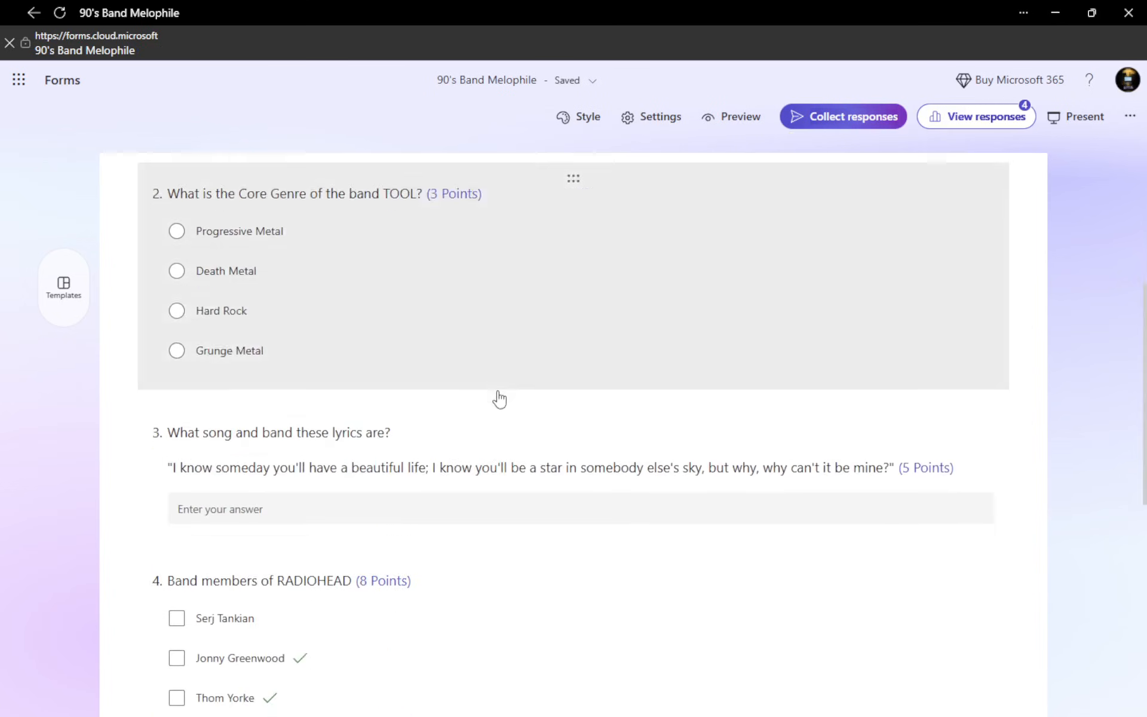
scroll(501, 399, down, 5)
scroll(526, 377, up, 5)
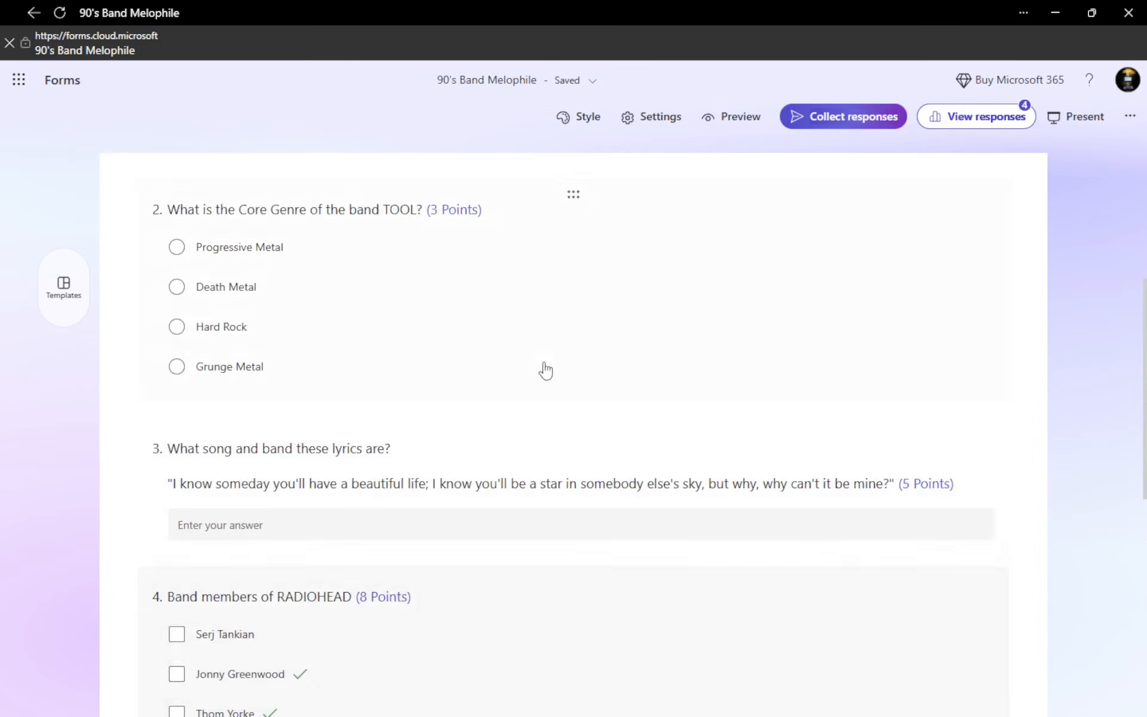
scroll(546, 370, up, 5)
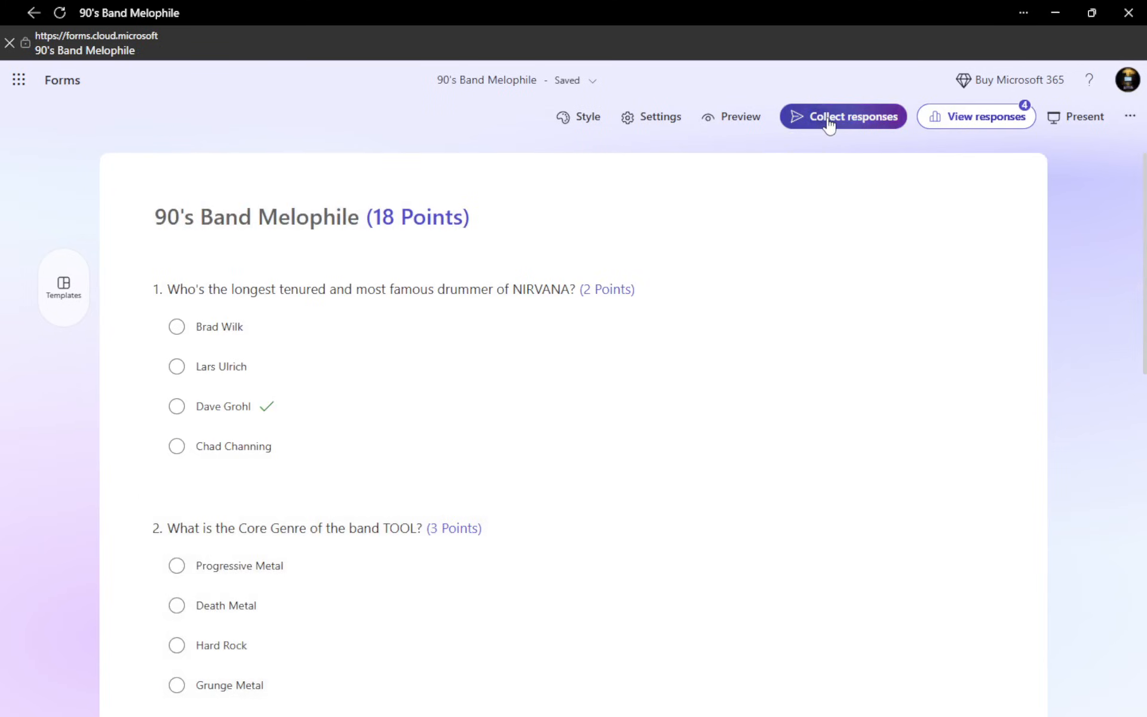
click(828, 123)
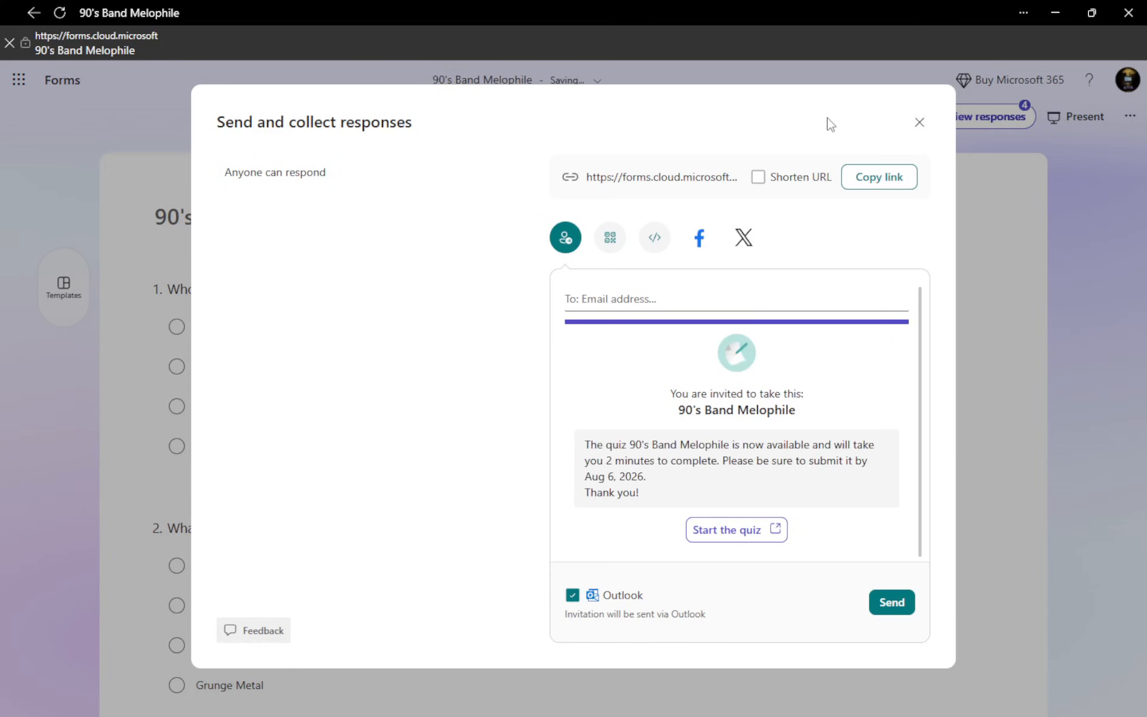
Review the QR code, embed code and email invitation options for sharing the quiz, and close the sharing options
click(618, 249)
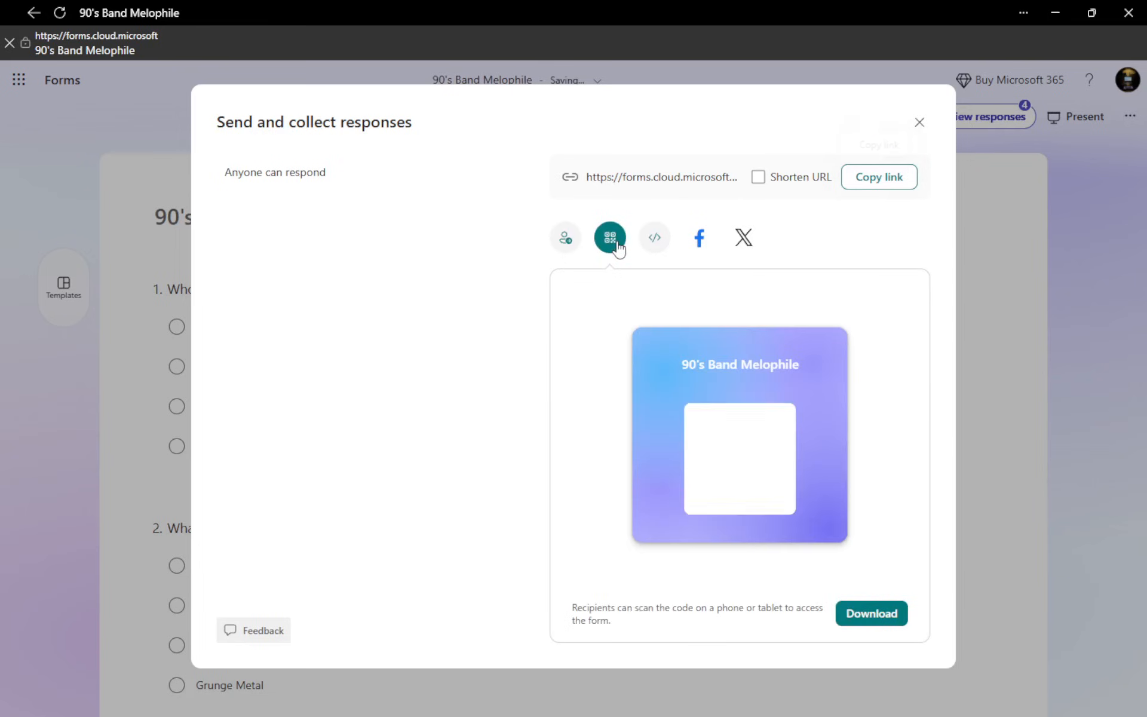
click(655, 250)
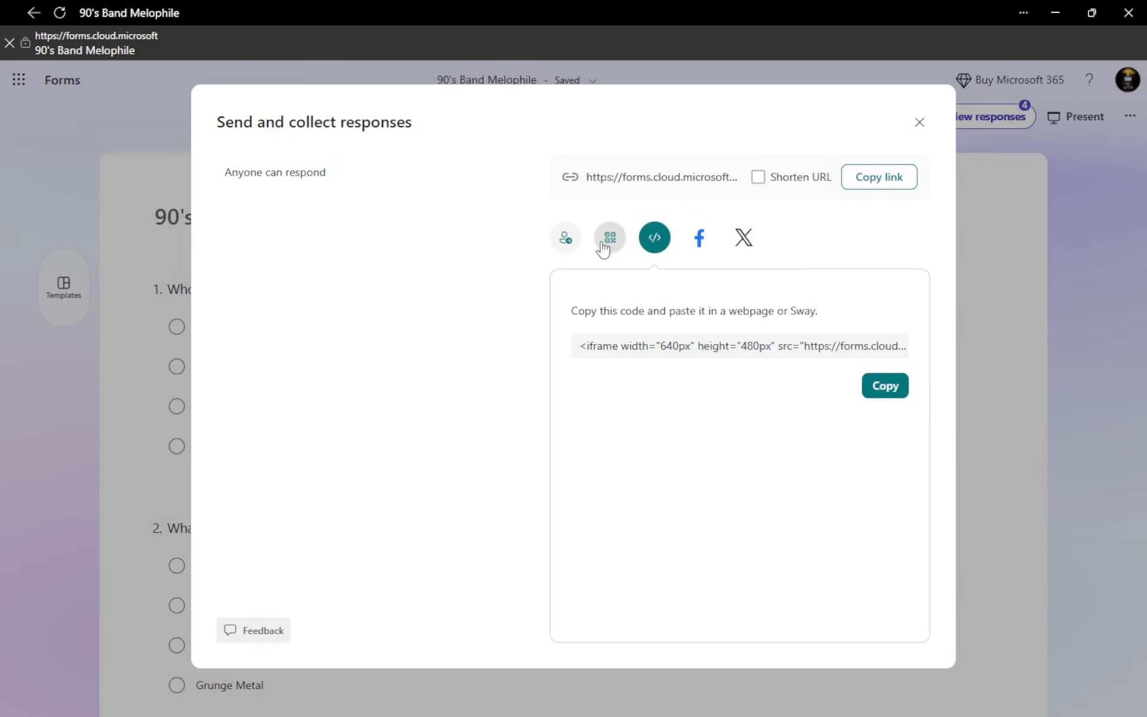
click(573, 241)
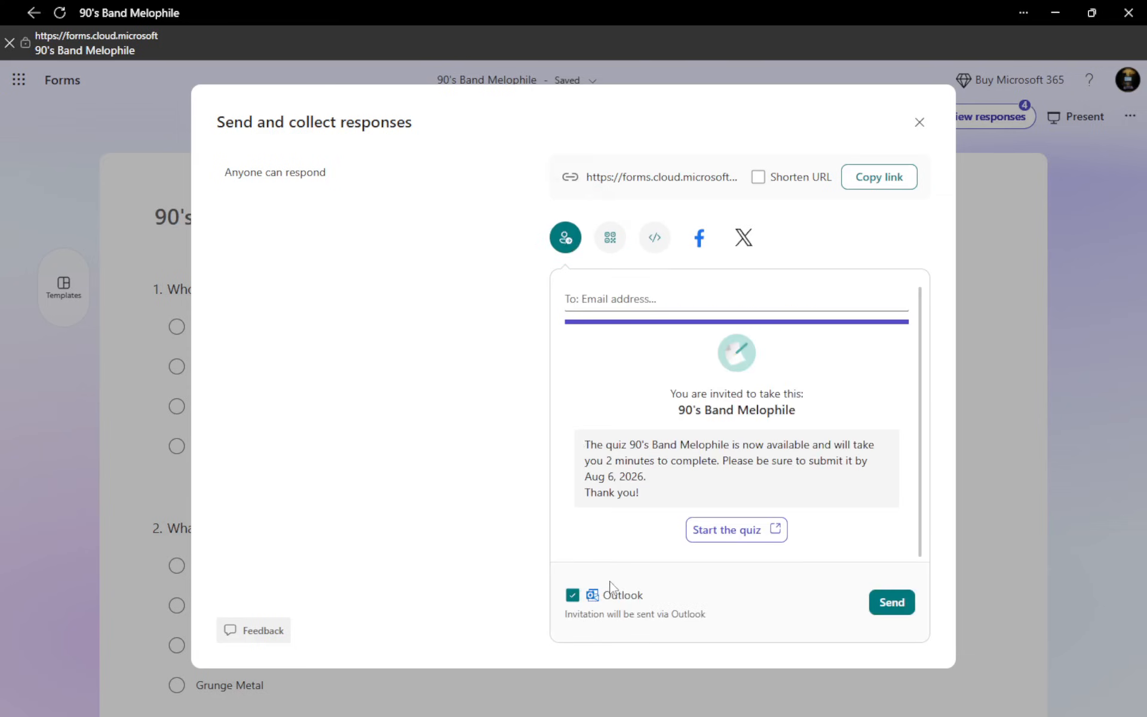
click(919, 123)
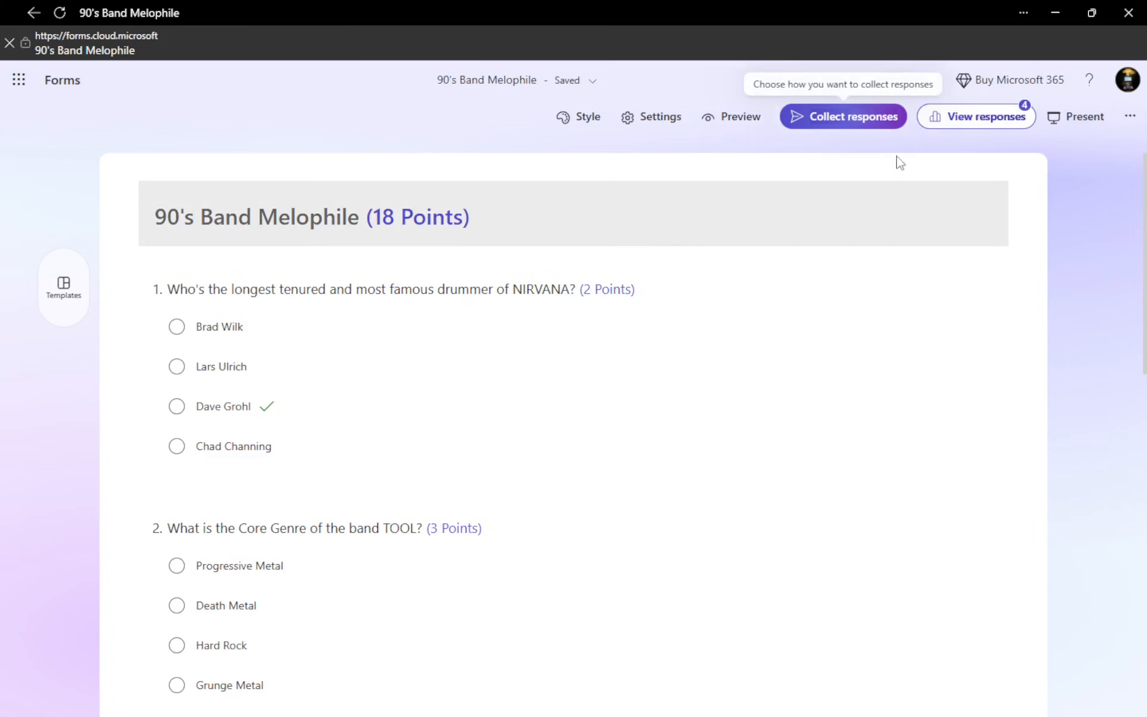
Open the quiz responses overview and examine the result summaries of all the questions
click(958, 122)
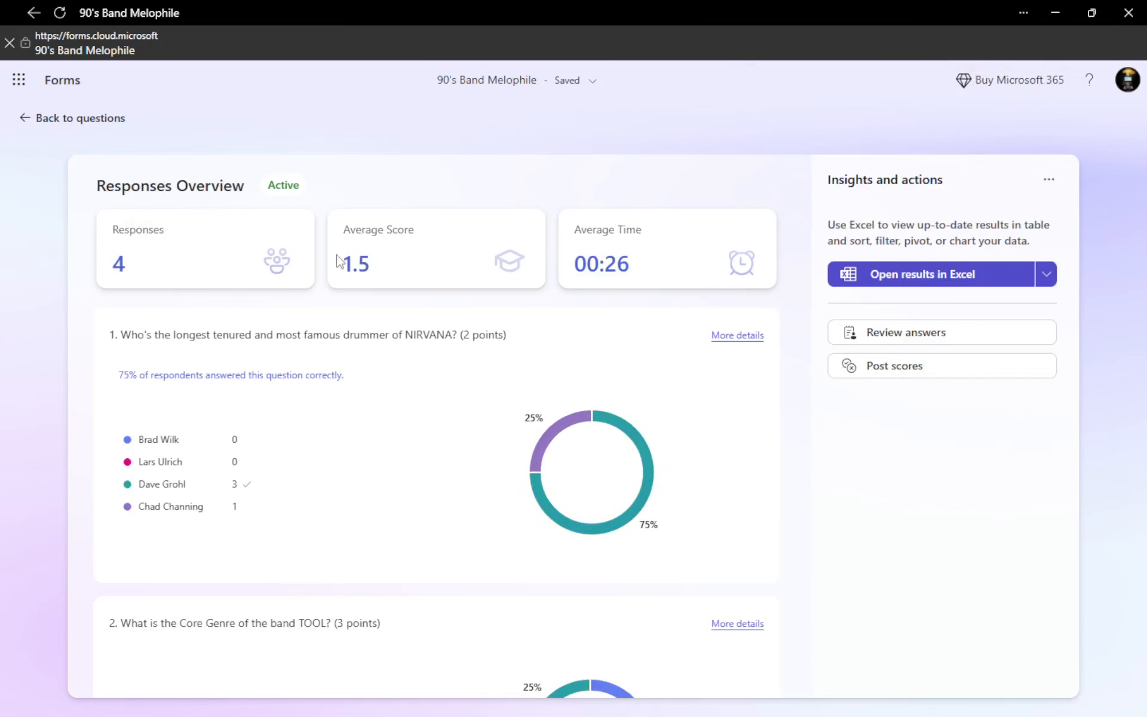
scroll(377, 415, down, 2)
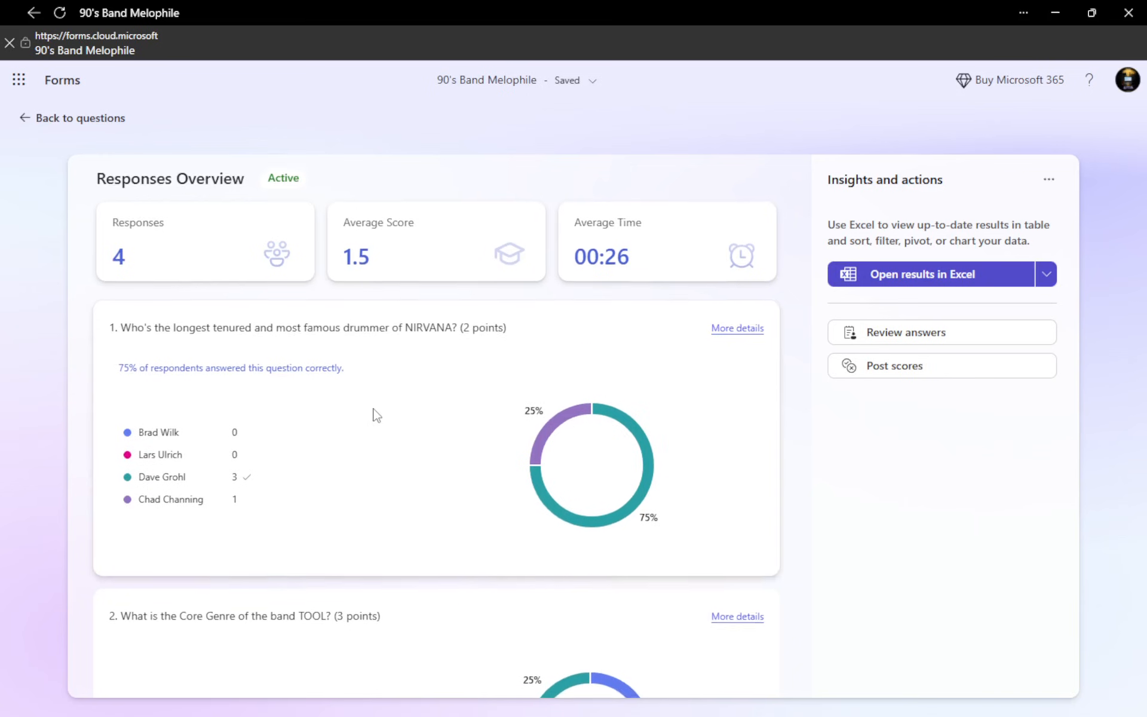
scroll(376, 415, down, 5)
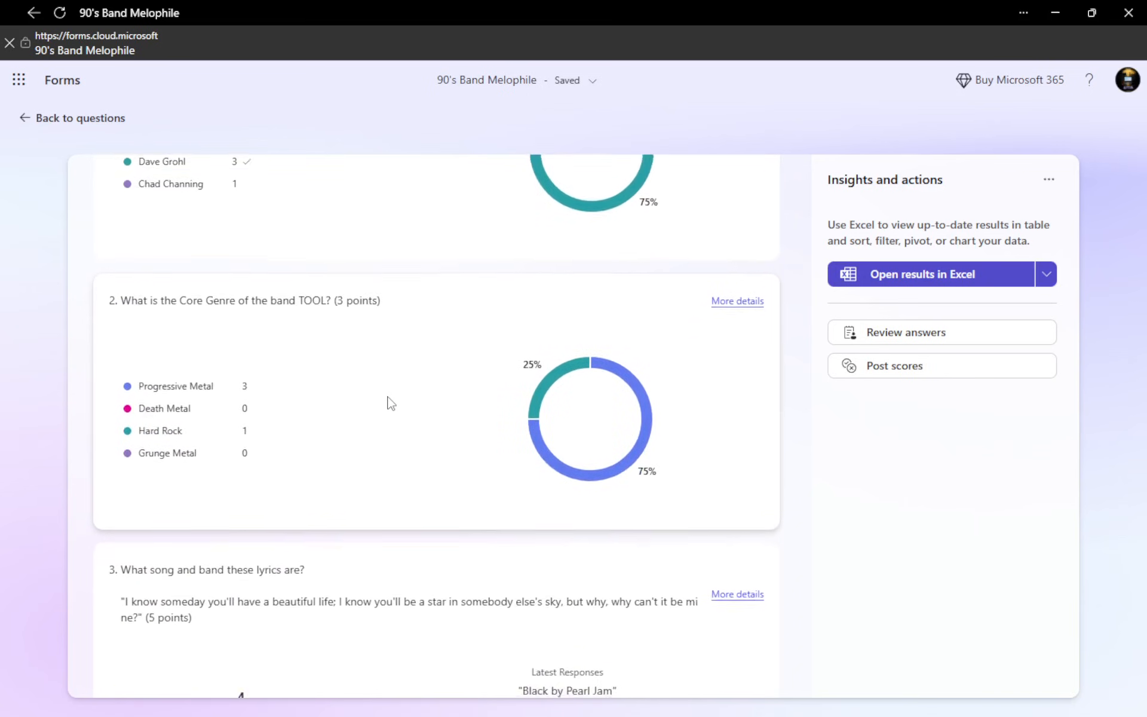
scroll(390, 403, down, 7)
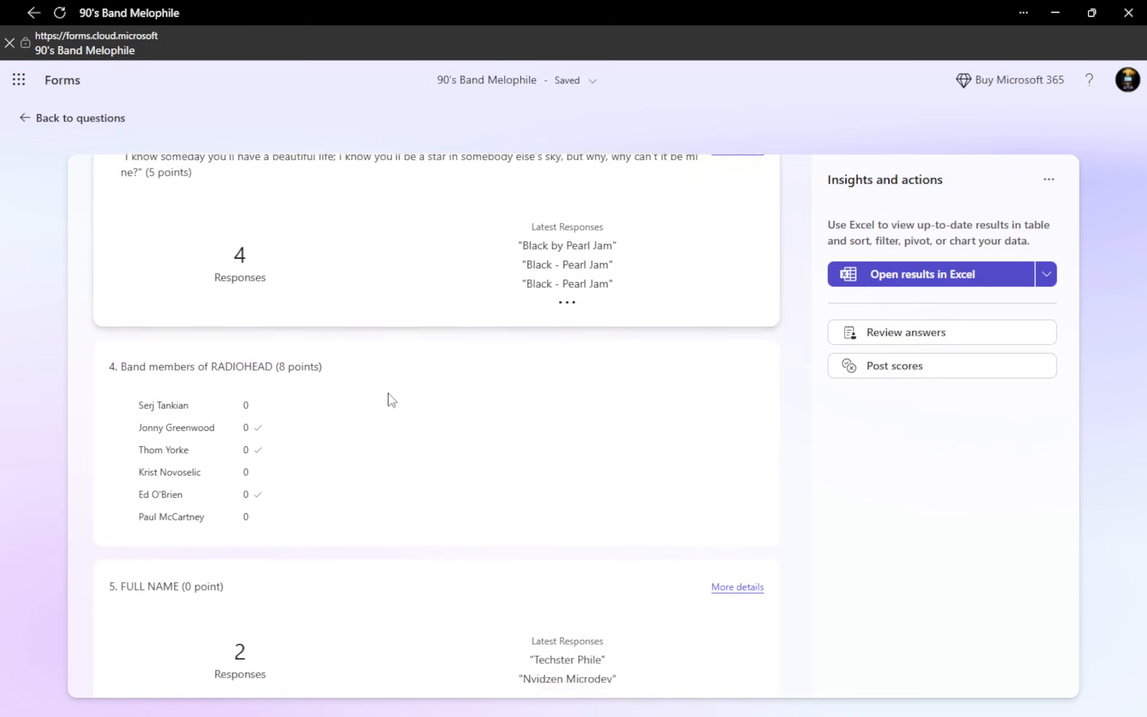
scroll(391, 400, down, 4)
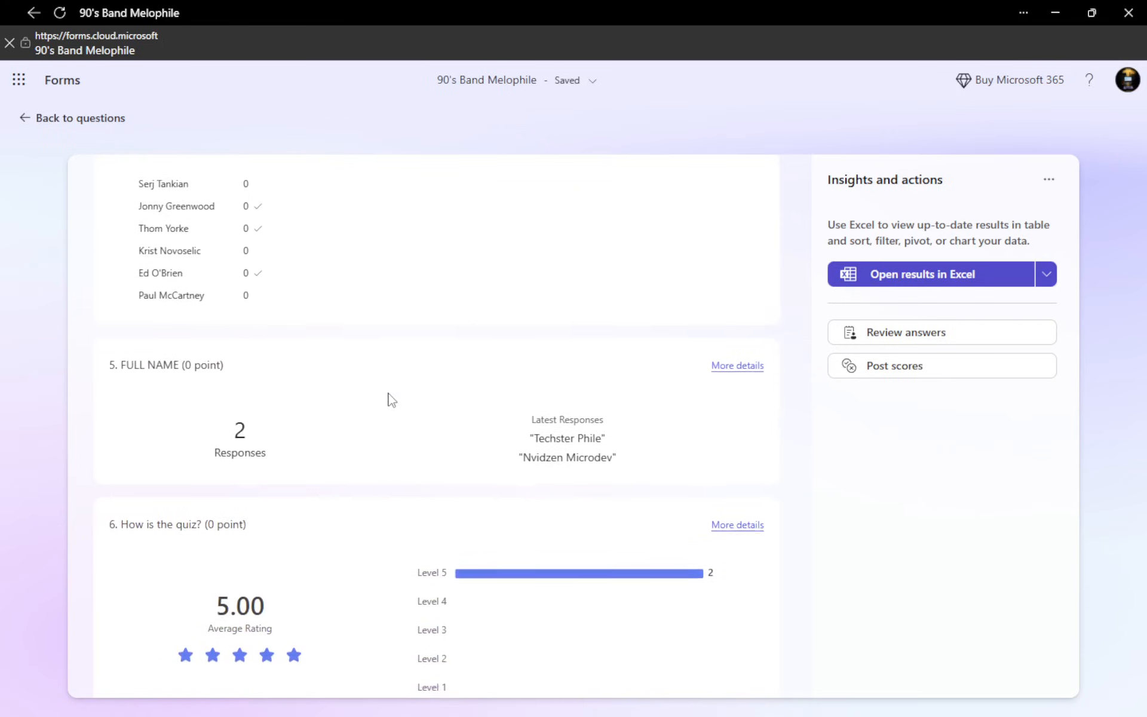
scroll(391, 400, down, 1)
scroll(402, 389, up, 5)
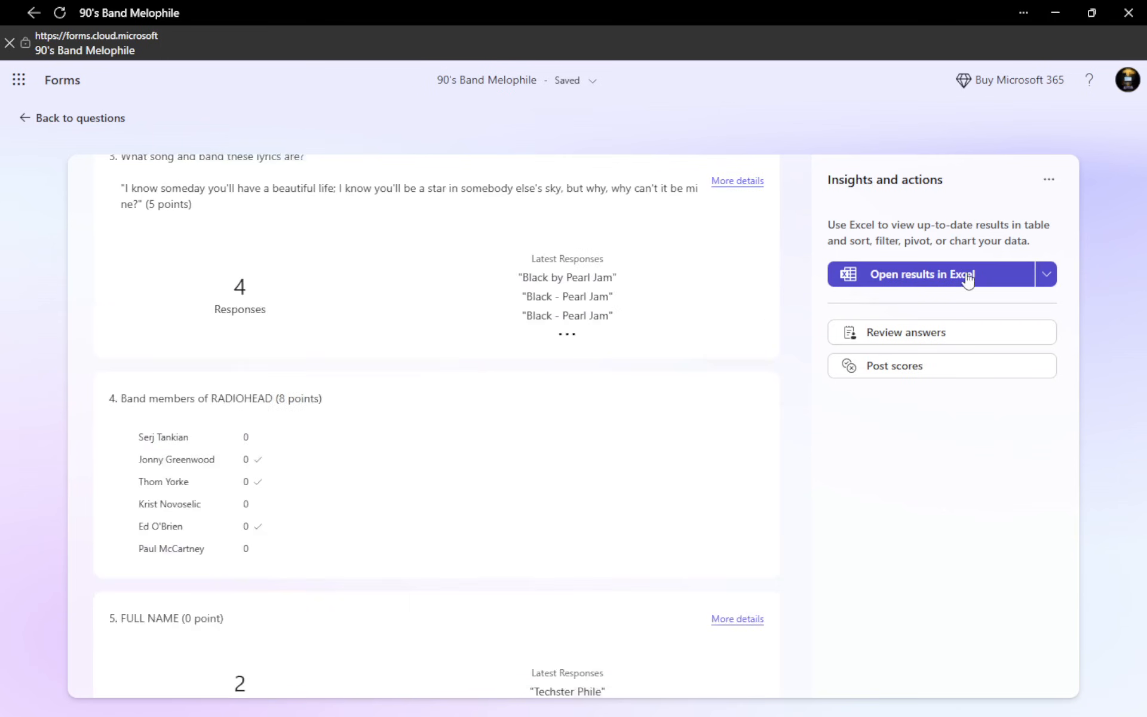
Check the options for opening the results in Excel or downloading a copy, without choosing one
click(1043, 277)
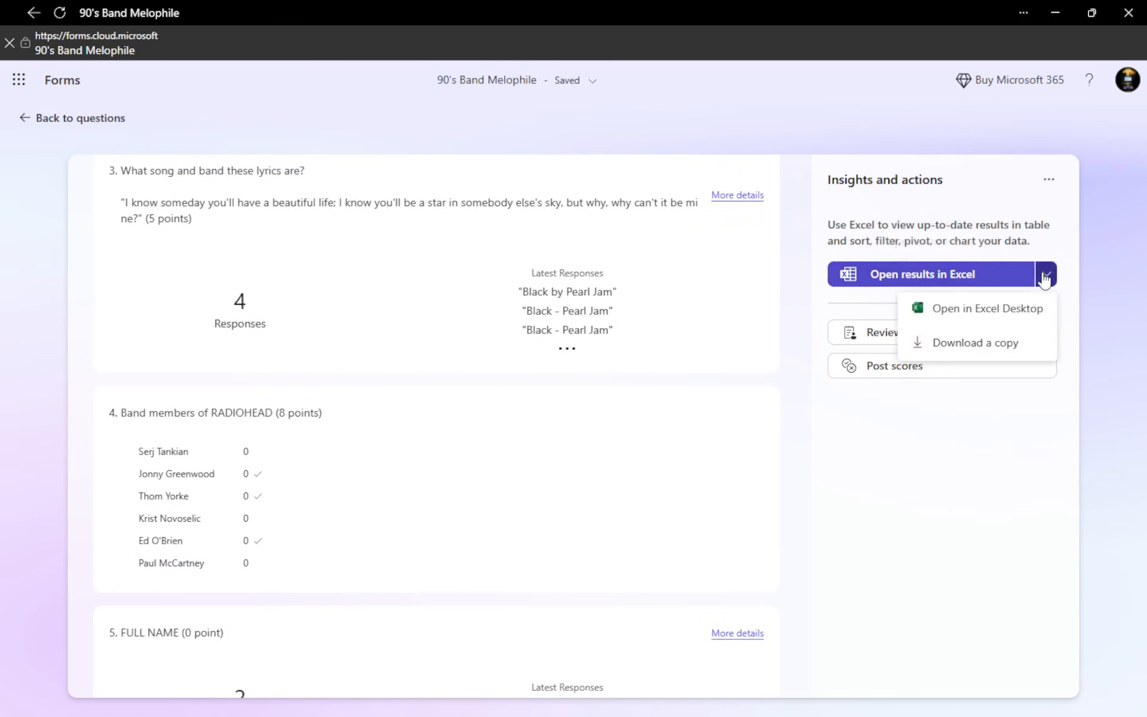
click(887, 471)
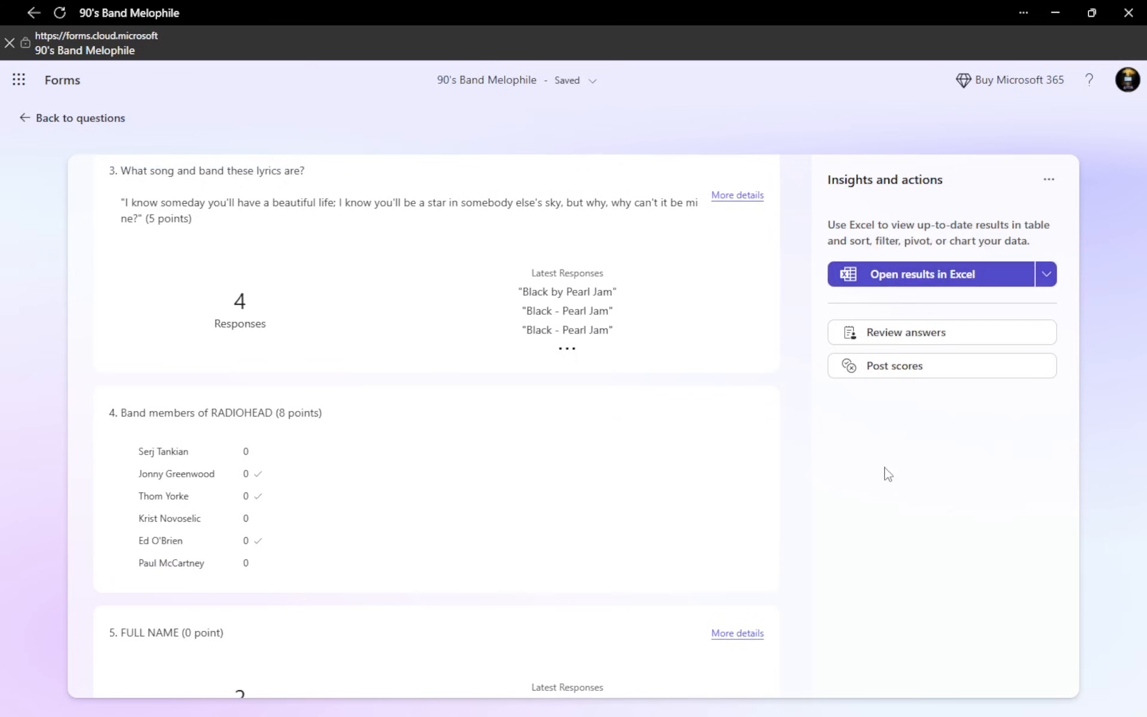
Open the answer review and examine the first respondent's answers and scores for every question
click(911, 344)
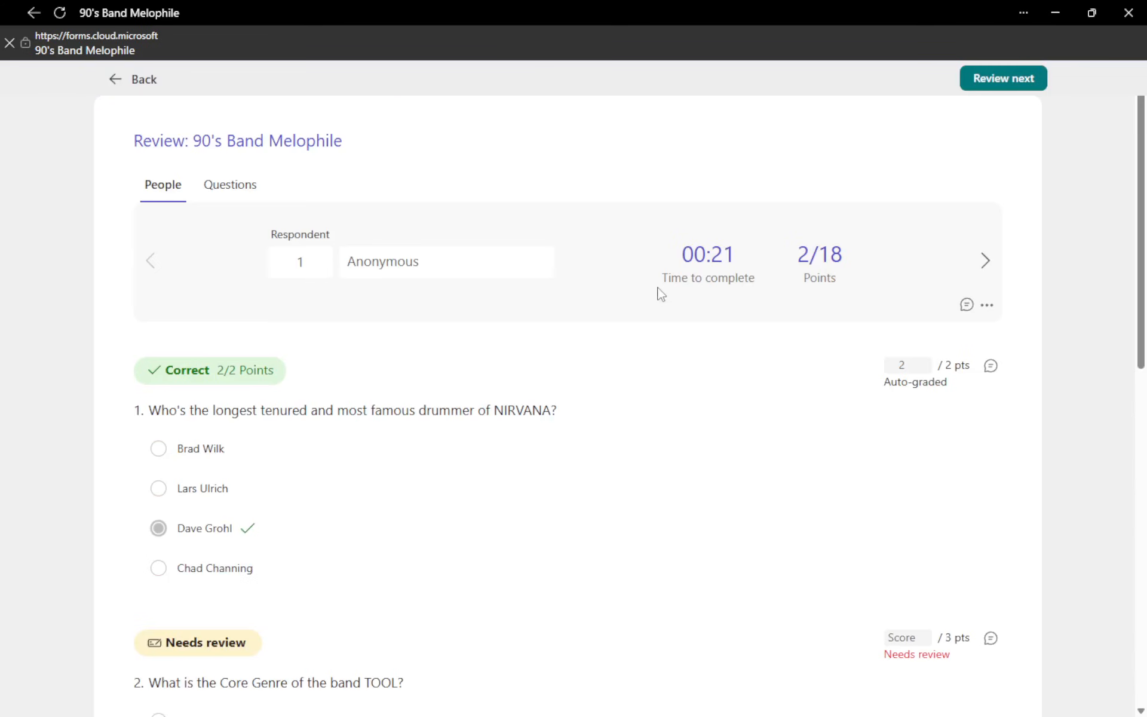
scroll(558, 354, down, 10)
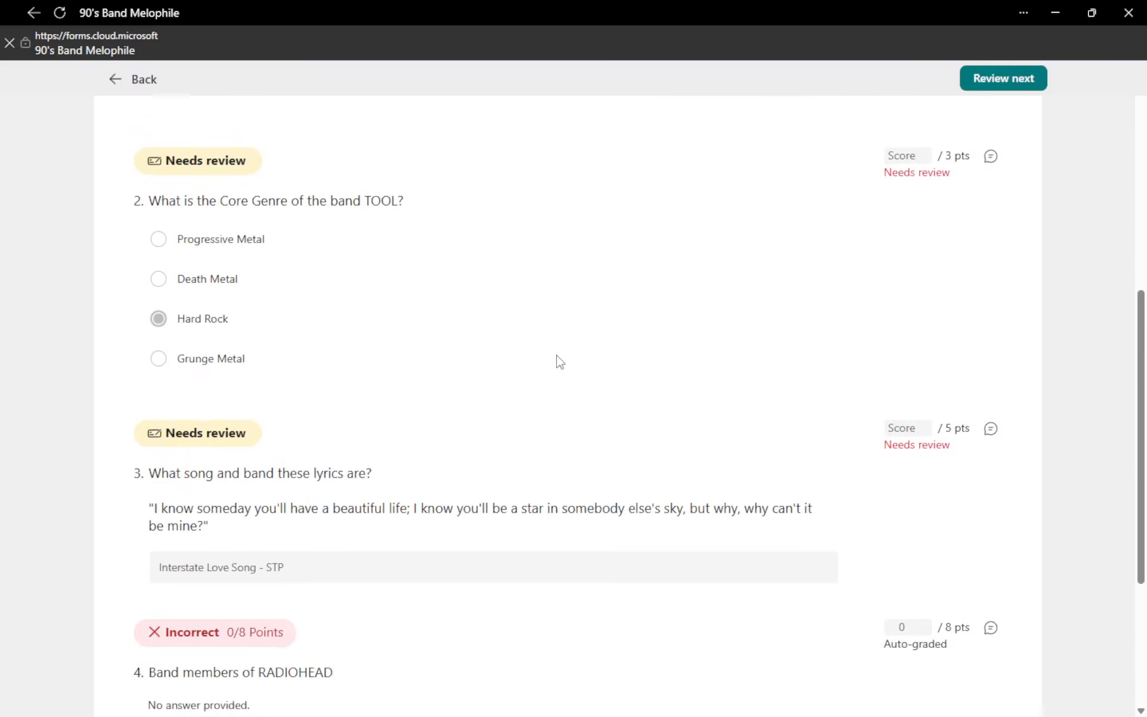
scroll(557, 358, down, 1)
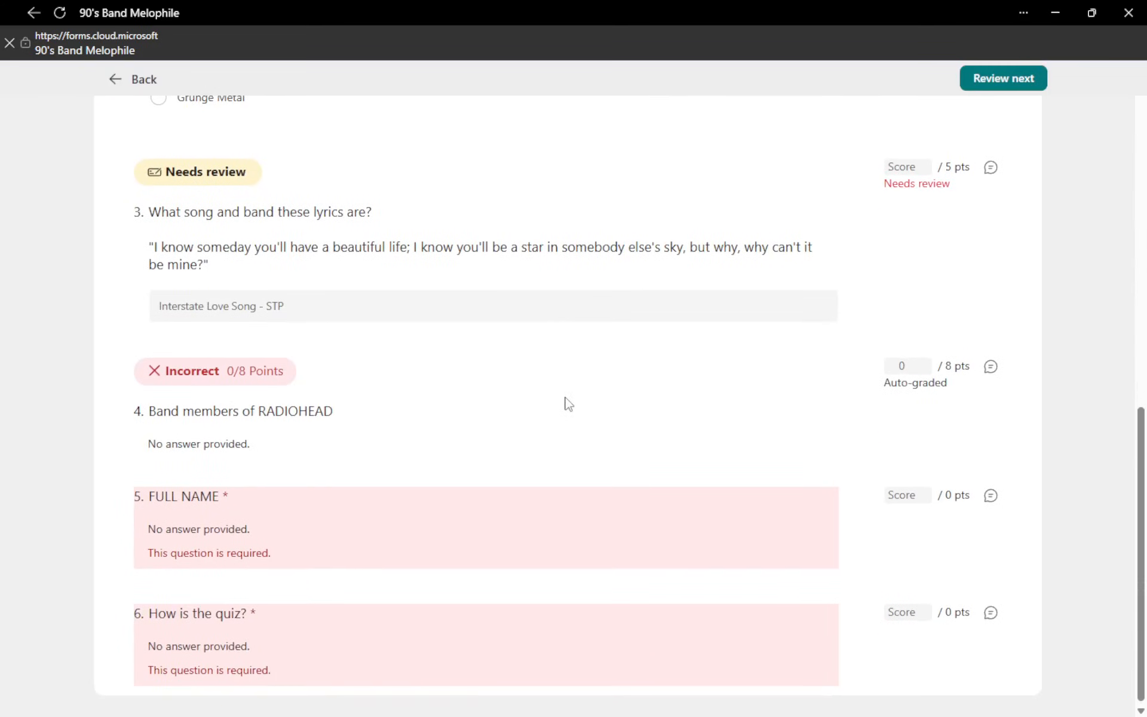
scroll(565, 402, up, 8)
scroll(573, 404, up, 2)
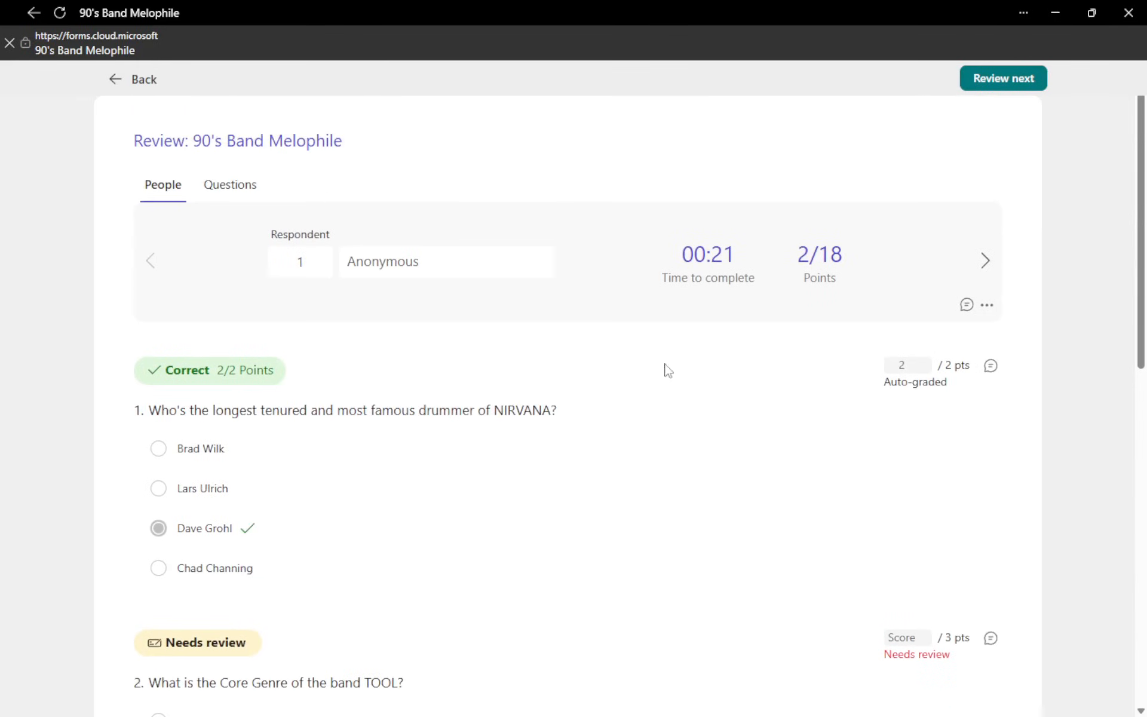